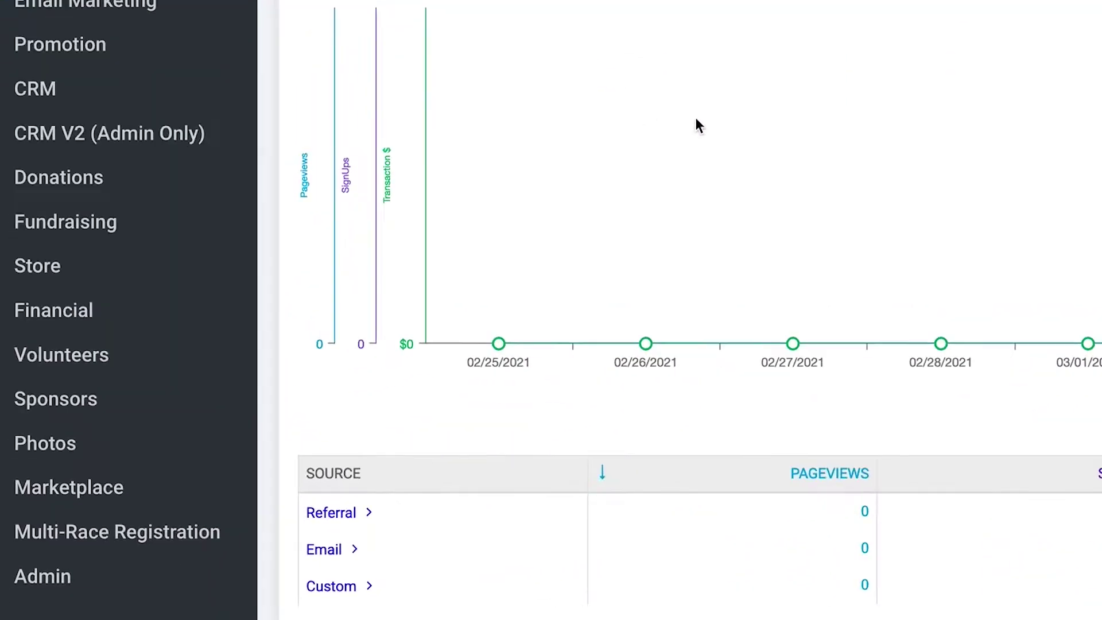
- Expand Financial and open Financial » Vouchers through a 'voucher' menu search
{"action": "left_click", "coordinate": [130, 327]}
{"action": "scroll", "coordinate": [204, 266], "scroll_direction": "down", "scroll_amount": 5}
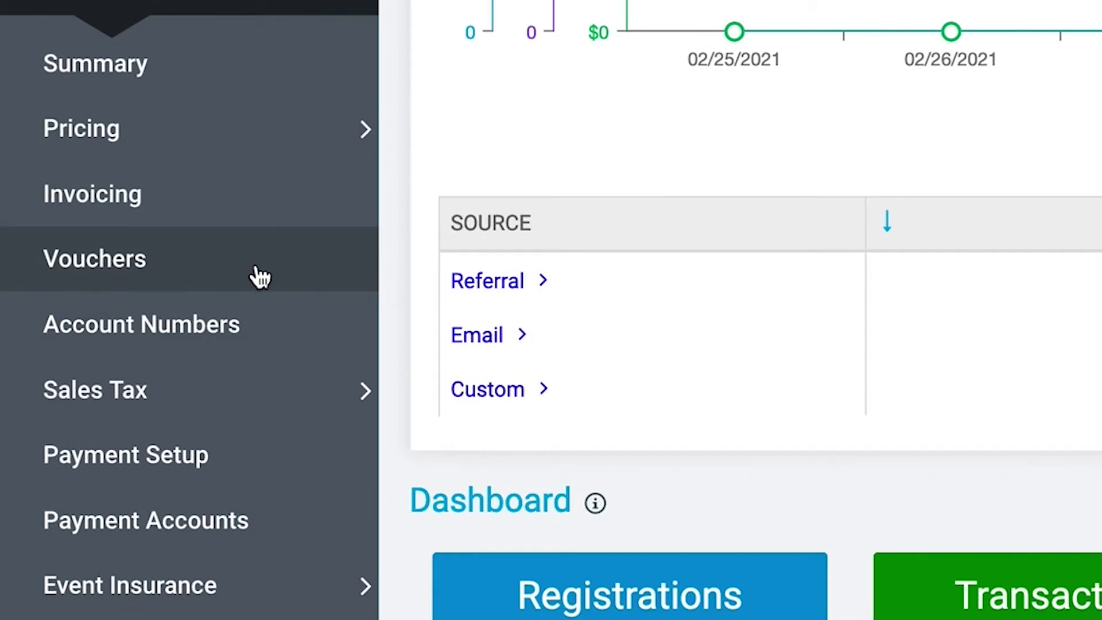
{"action": "scroll", "coordinate": [256, 276], "scroll_direction": "up", "scroll_amount": 15}
{"action": "left_click", "coordinate": [191, 219]}
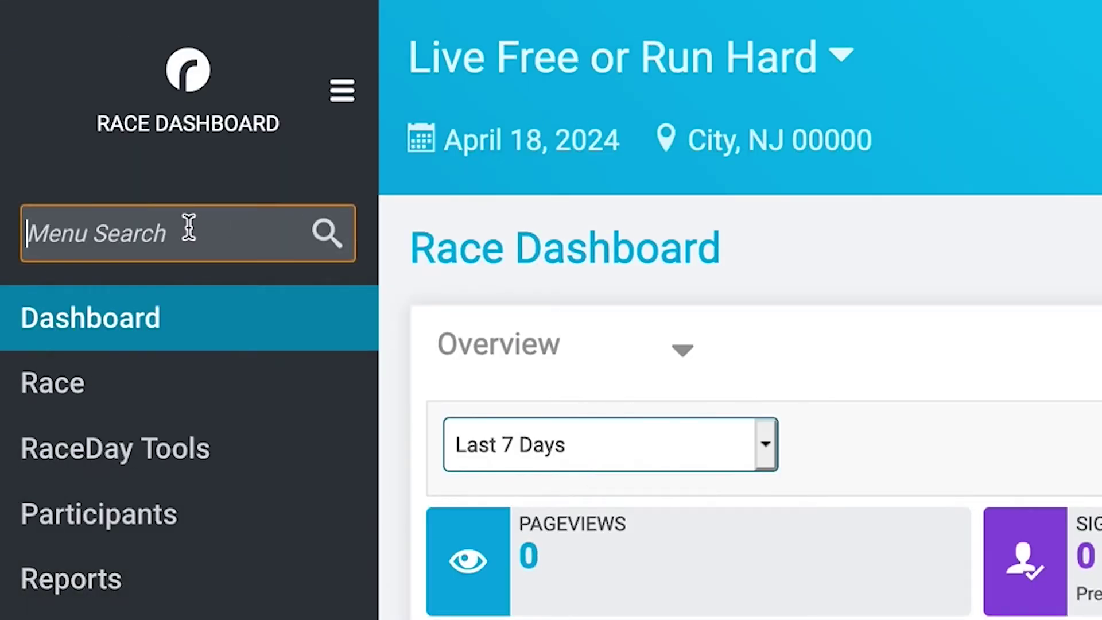
{"action": "type", "text": "voucher"}
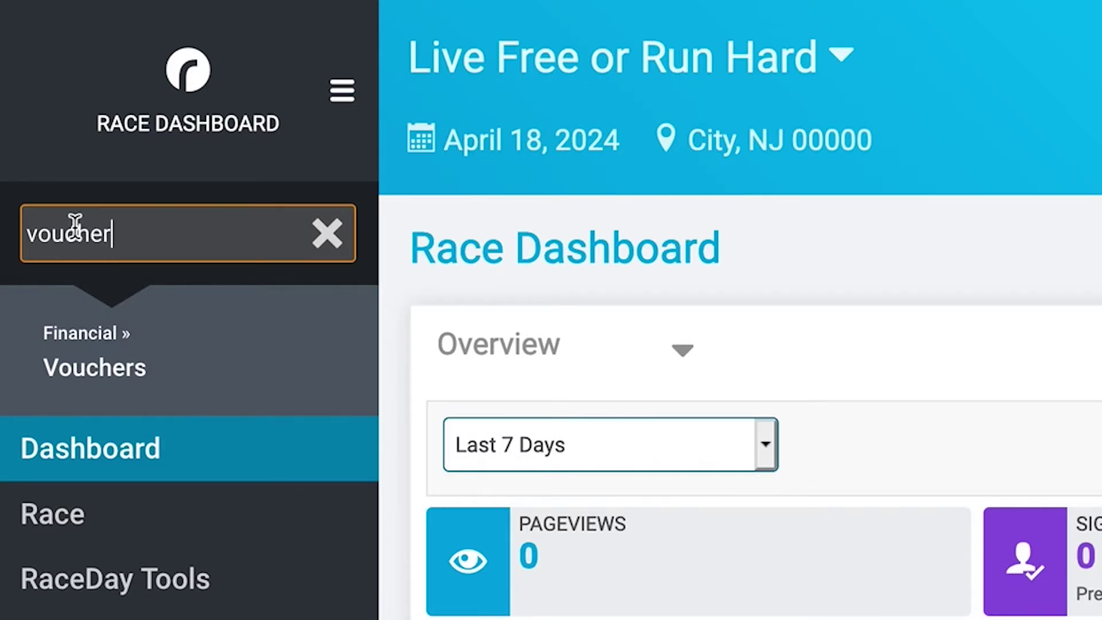
{"action": "left_click", "coordinate": [202, 380]}
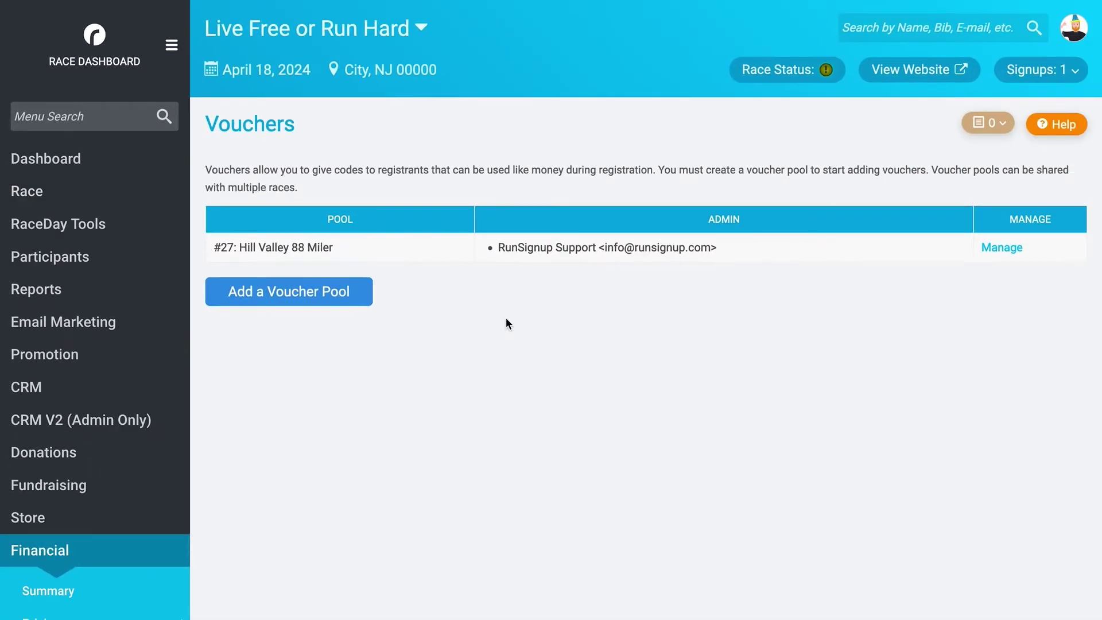
- Look at adding the existing pool The Running Club, then return to the Add New Pool form
{"action": "left_click", "coordinate": [359, 293]}
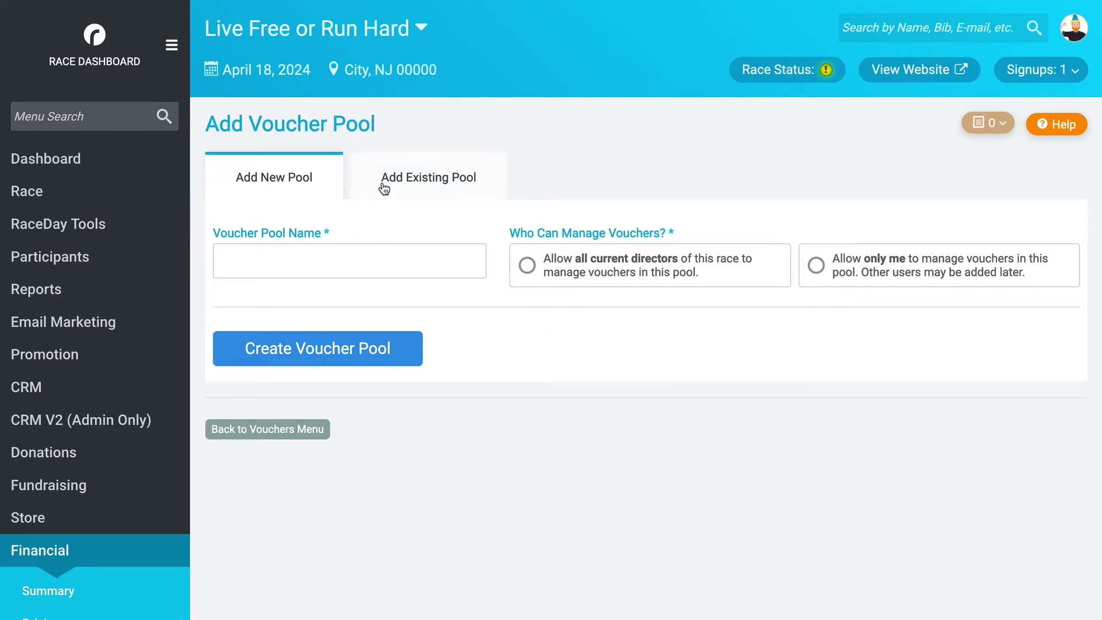
{"action": "left_click", "coordinate": [434, 191]}
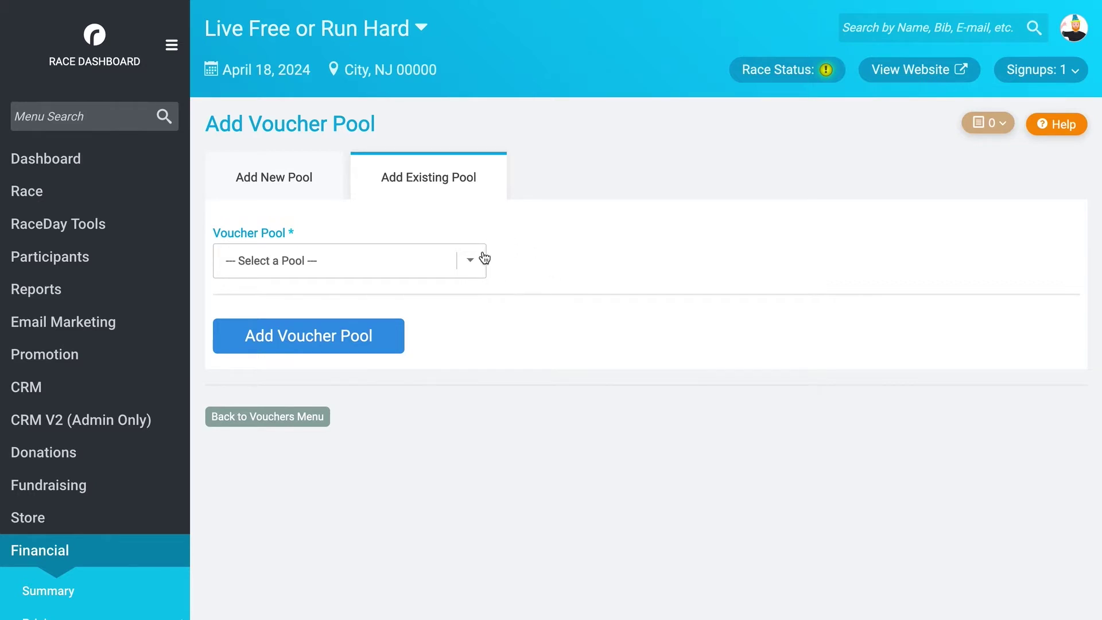
{"action": "left_click", "coordinate": [470, 264]}
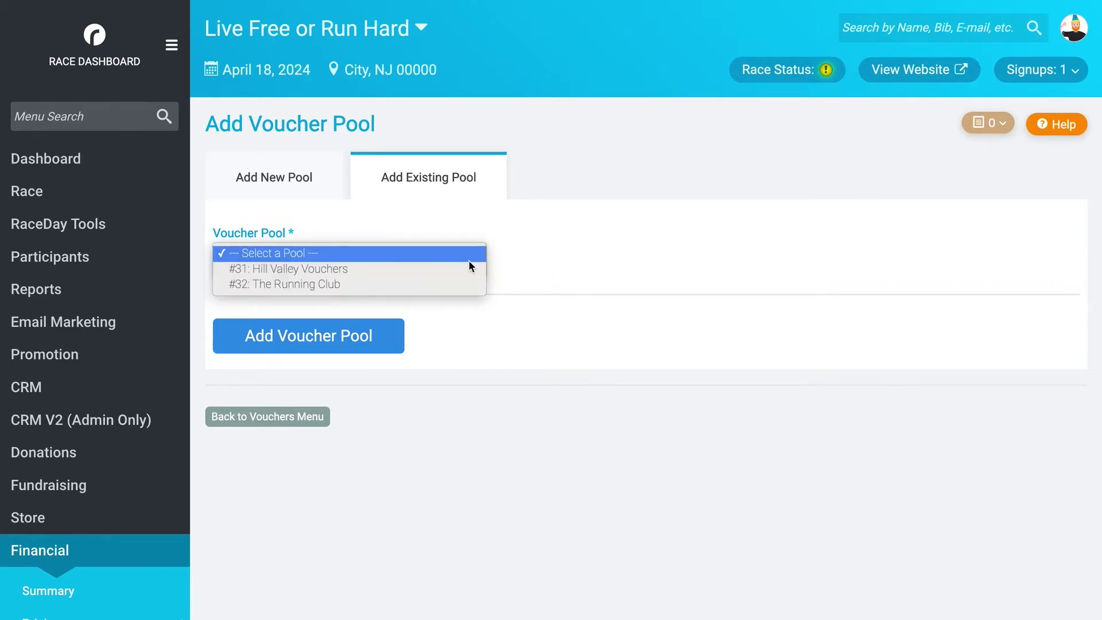
{"action": "left_click", "coordinate": [358, 282]}
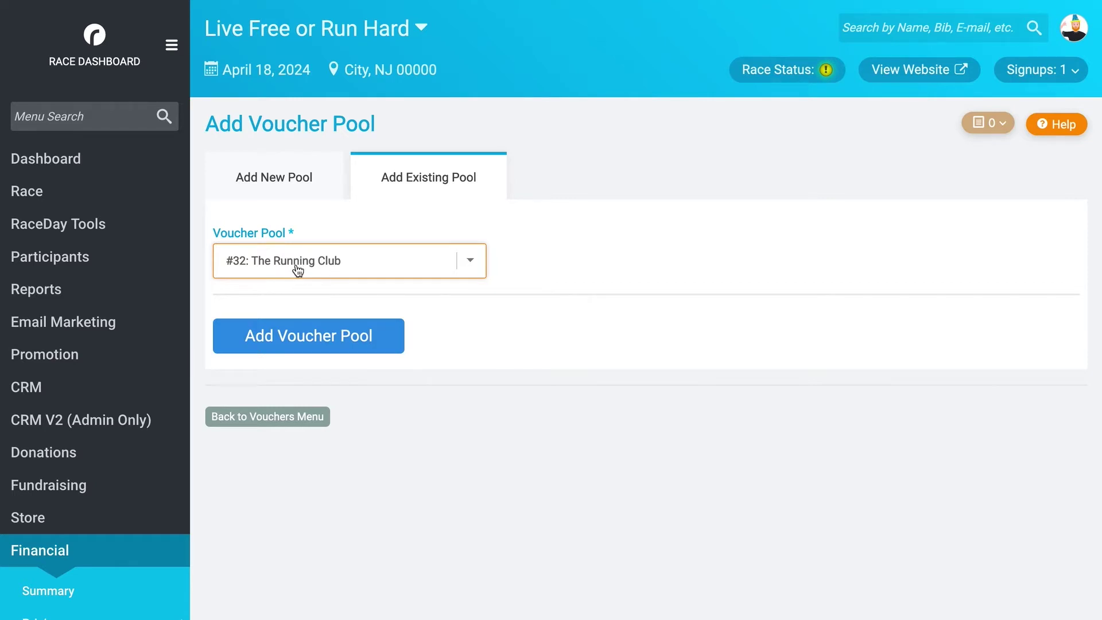
{"action": "left_click", "coordinate": [304, 341]}
{"action": "left_click", "coordinate": [250, 187]}
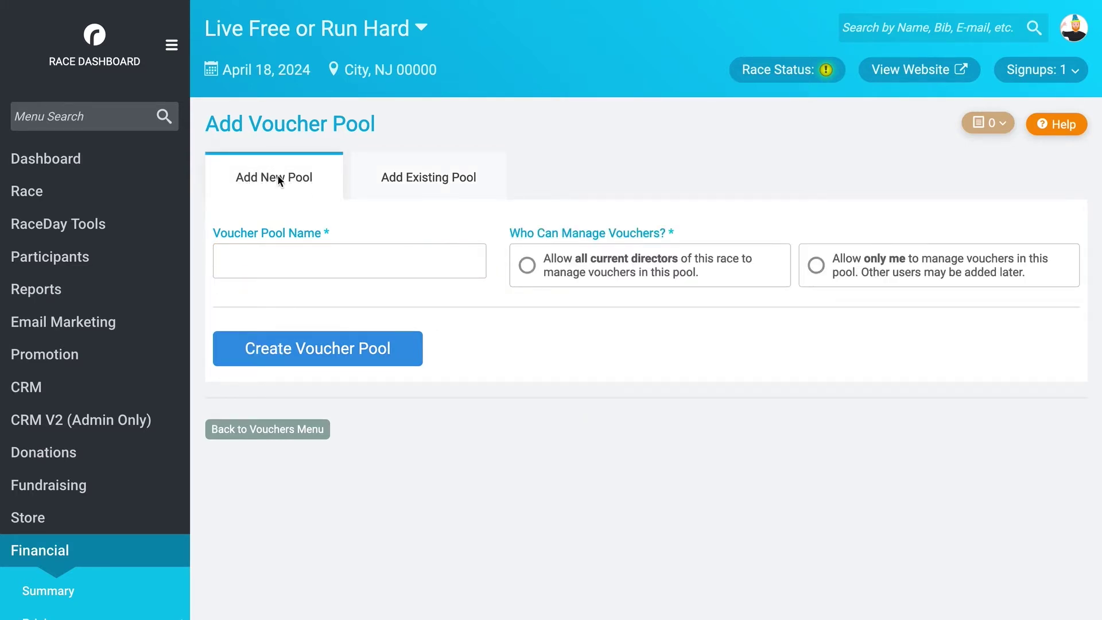
- Replace the sample pool name with 'The Pineland Striders' and choose 'Allow all current directors' as managers
{"action": "left_click", "coordinate": [363, 254]}
{"action": "type", "text": "Name Your P"}
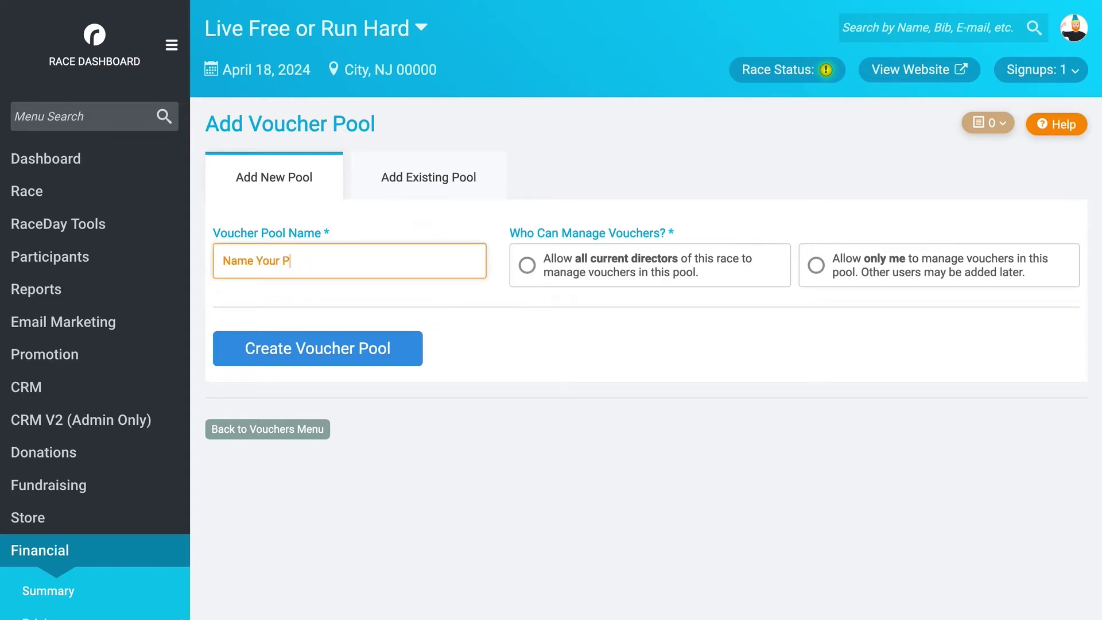
{"action": "type", "text": "ool"}
{"action": "key", "text": "ctrl+a"}
{"action": "type", "text": "Live Free or Run "}
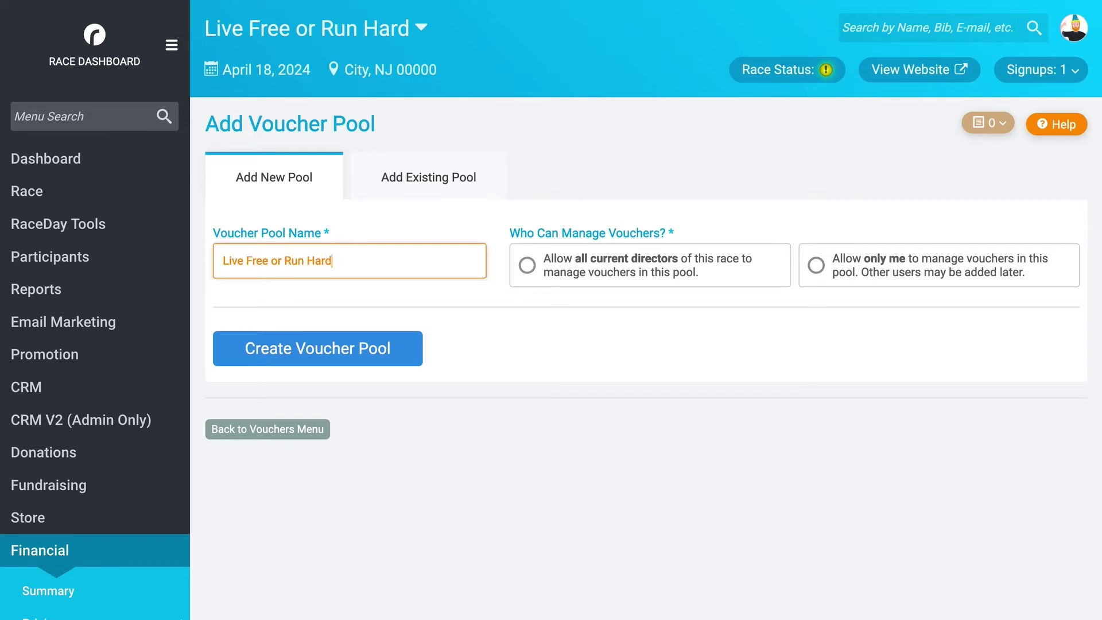
{"action": "type", "text": "Hard"}
{"action": "key", "text": "ctrl+a"}
{"action": "type", "text": "The Pin"}
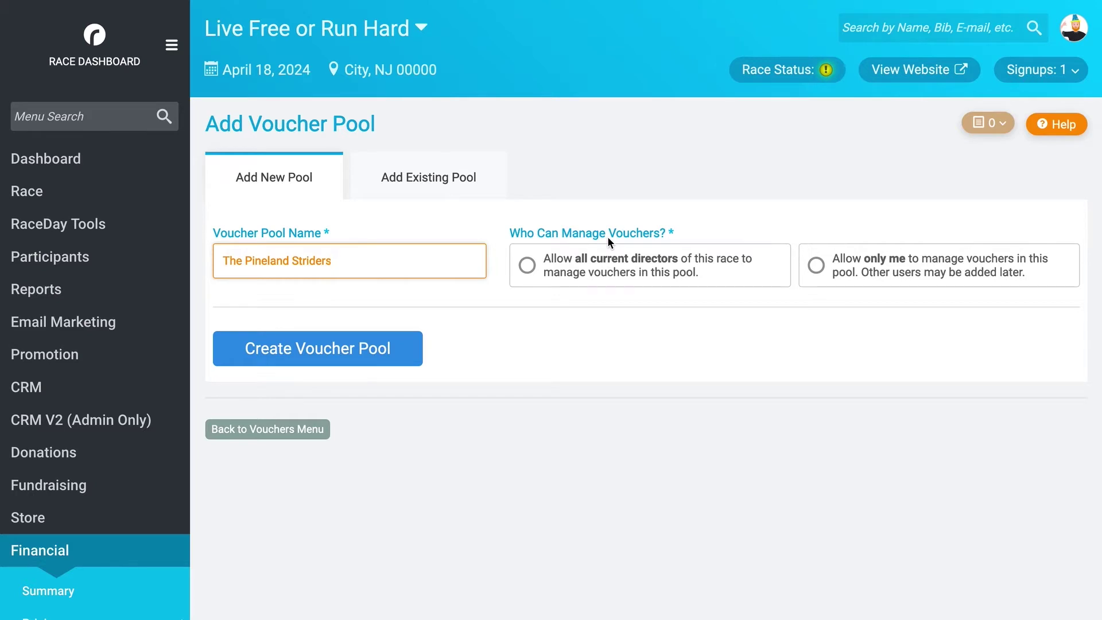
{"action": "left_click", "coordinate": [528, 267]}
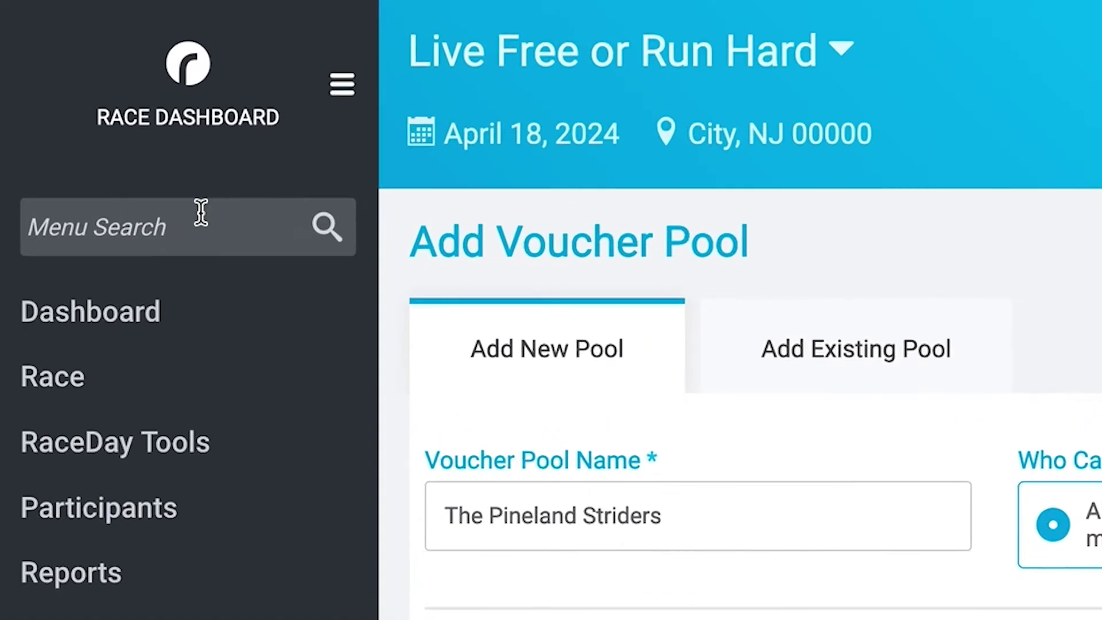
{"action": "left_click", "coordinate": [98, 115]}
- Search 'race director', open Secure Access/Info Sharing in a new tab, and expand Set Up Dashboard Page Access
{"action": "type", "text": "race director"}
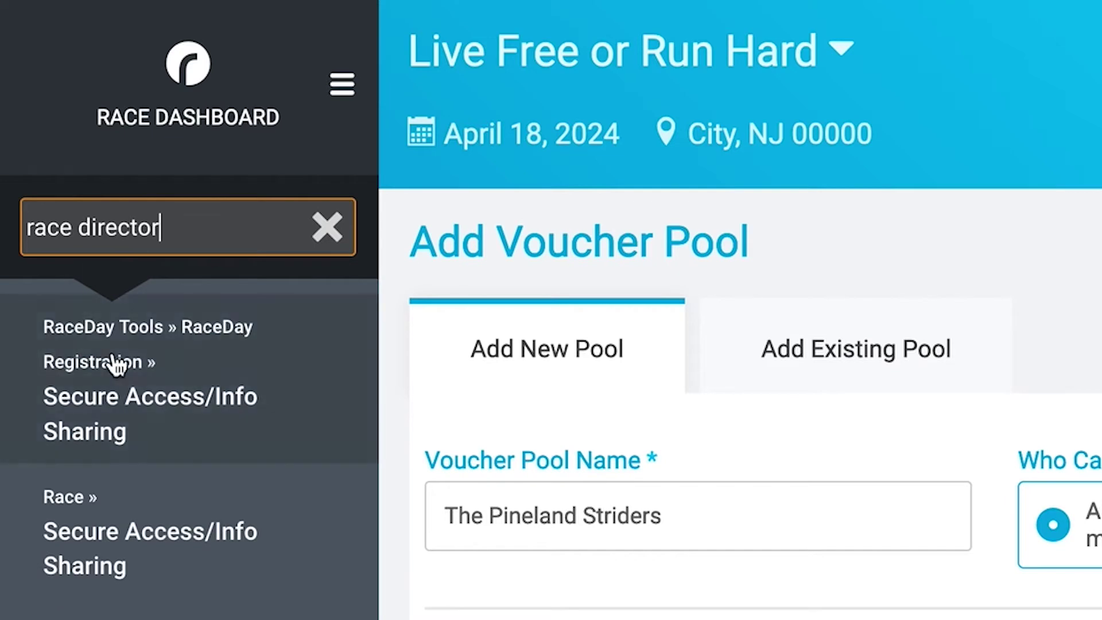
{"action": "right_click", "coordinate": [142, 405]}
{"action": "left_click", "coordinate": [165, 413]}
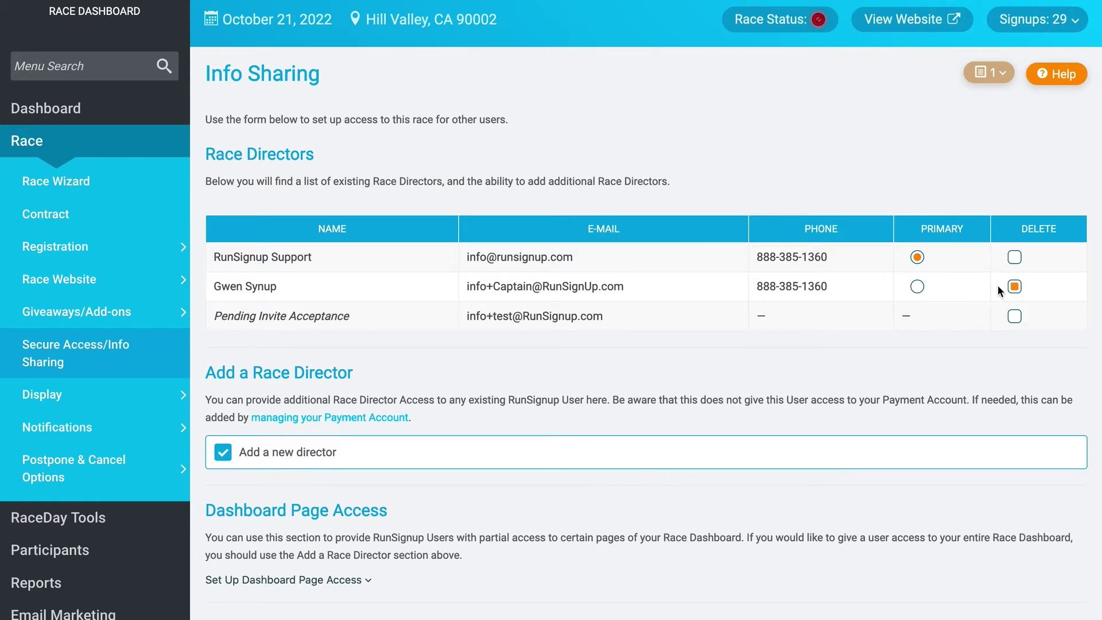
{"action": "scroll", "coordinate": [754, 404], "scroll_direction": "down", "scroll_amount": 6}
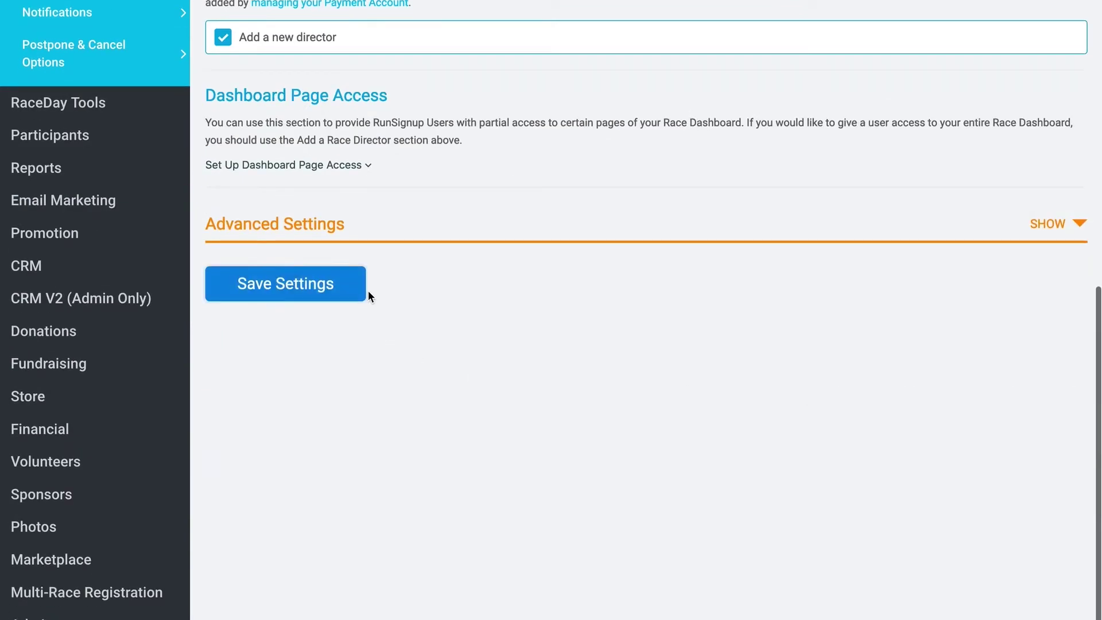
{"action": "scroll", "coordinate": [549, 357], "scroll_direction": "up", "scroll_amount": 6}
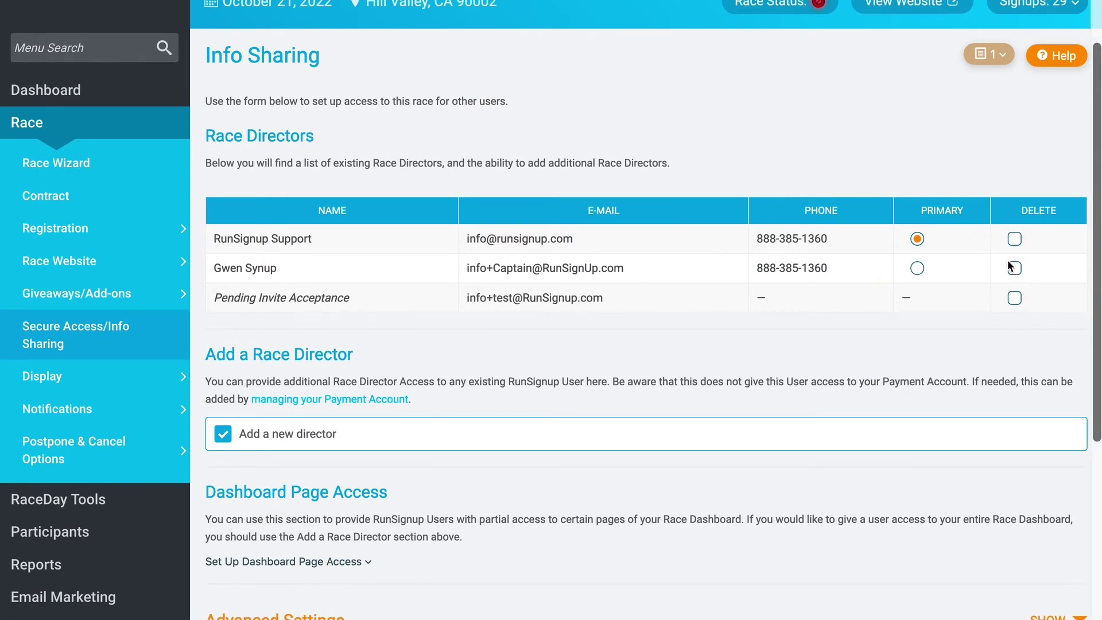
{"action": "scroll", "coordinate": [666, 370], "scroll_direction": "down", "scroll_amount": 5}
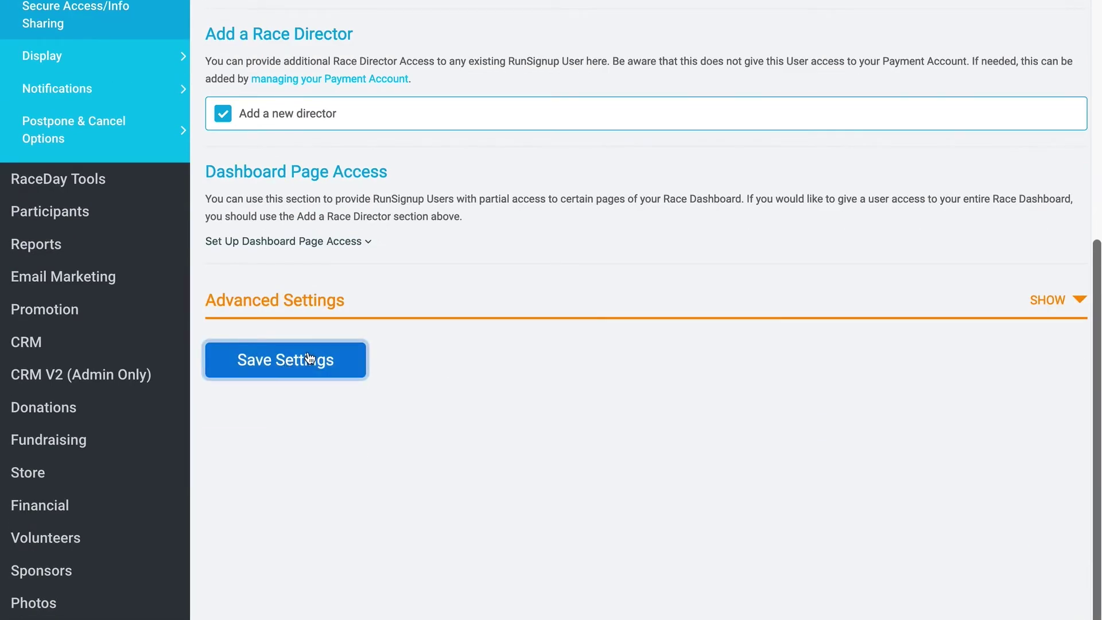
{"action": "left_click", "coordinate": [258, 242]}
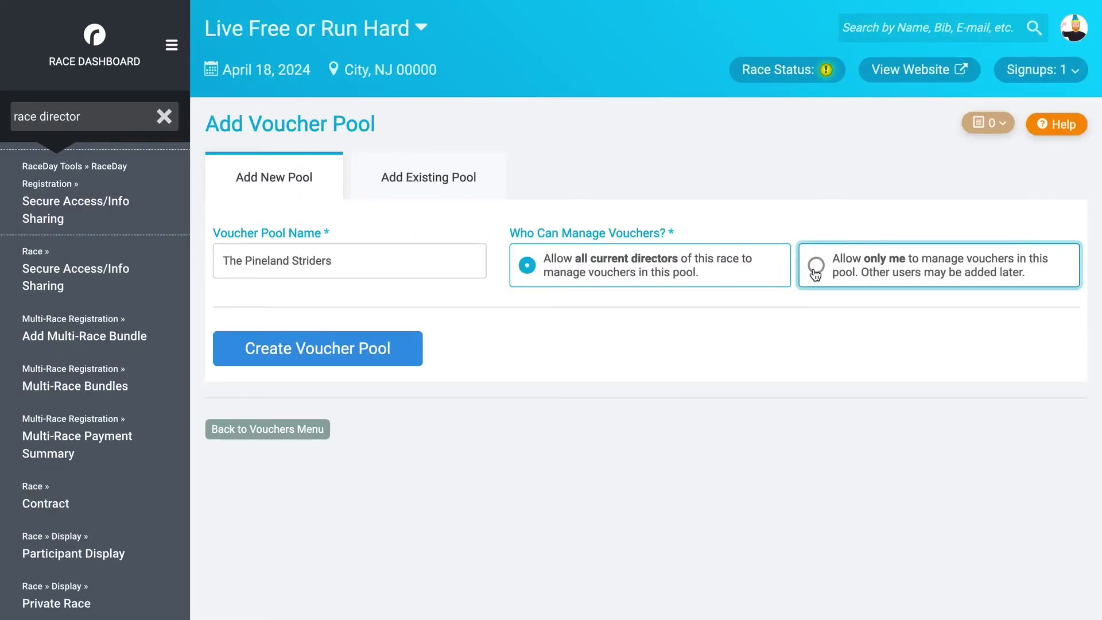
- Switch managers to 'Allow only me' and back to all current directors, then create the pool
{"action": "left_click", "coordinate": [815, 273]}
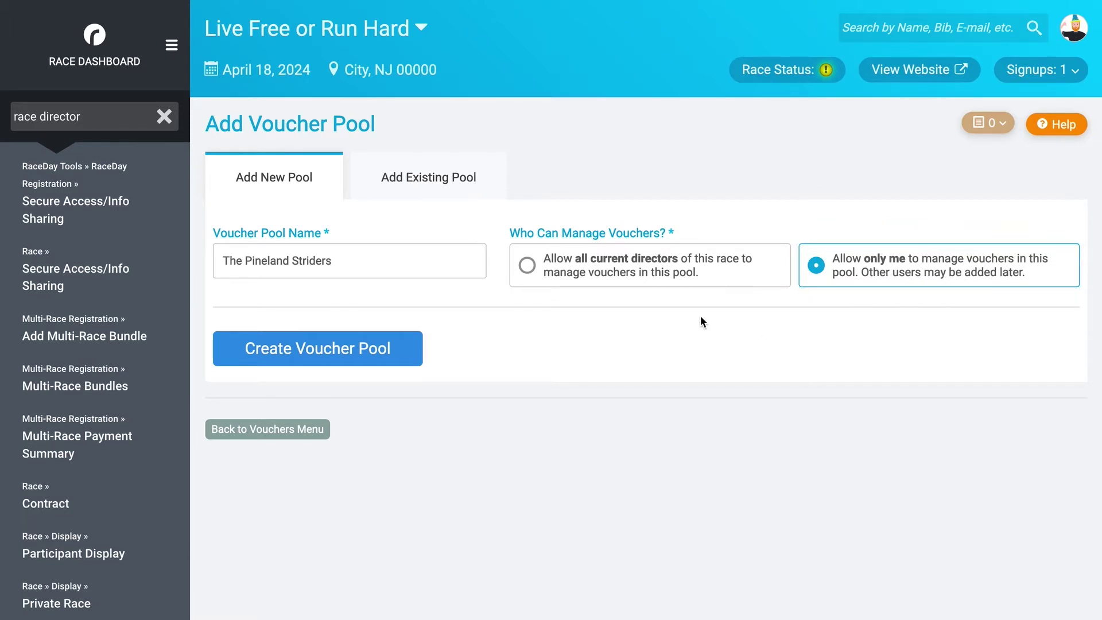
{"action": "left_click", "coordinate": [528, 265]}
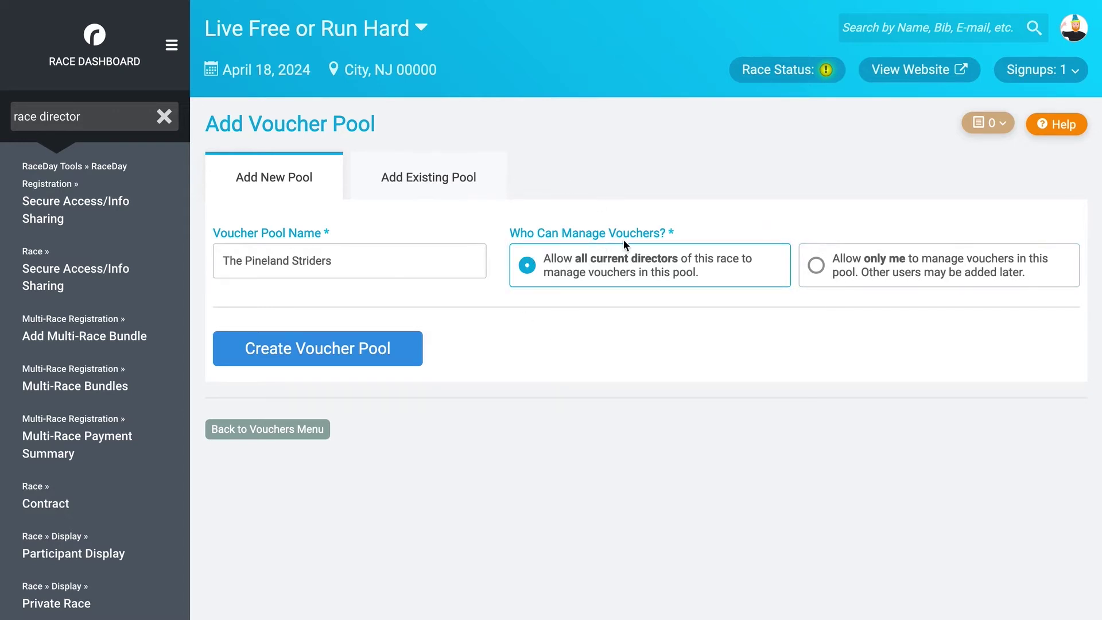
{"action": "left_click", "coordinate": [356, 358]}
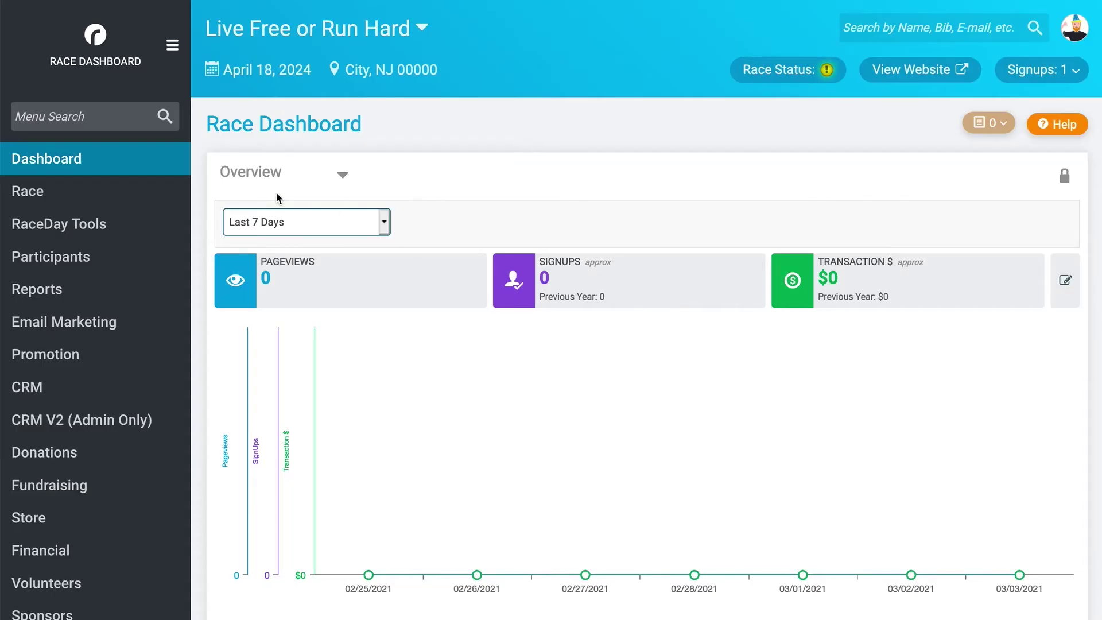
- Open the Vouchers page via menu search and manage The Pineland Striders pool
{"action": "left_click", "coordinate": [81, 115]}
{"action": "type", "text": "voucher"}
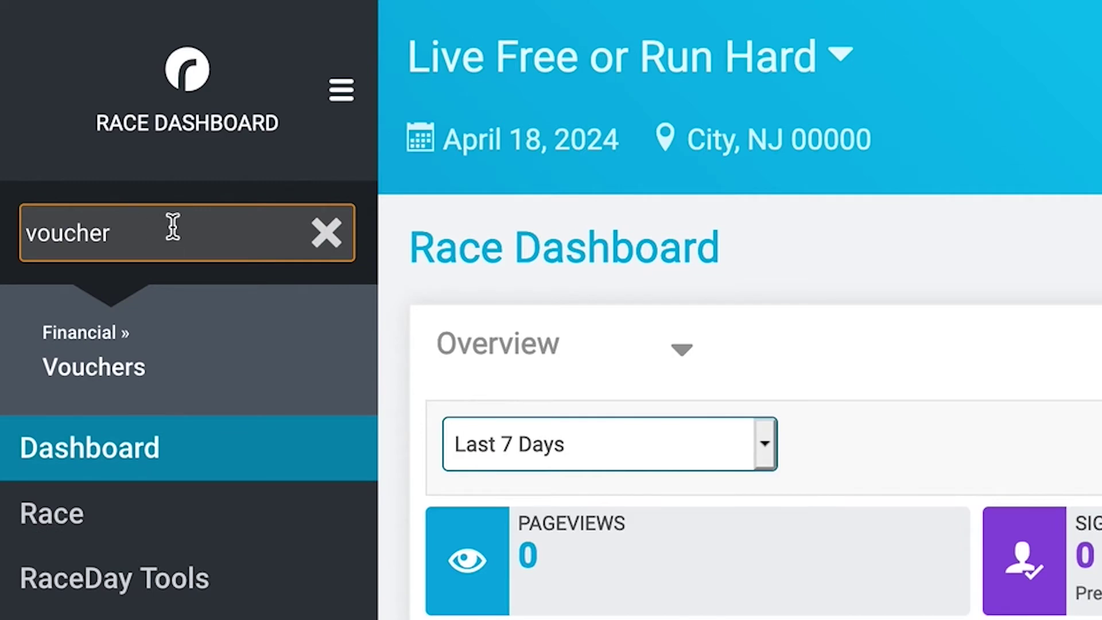
{"action": "left_click", "coordinate": [209, 352]}
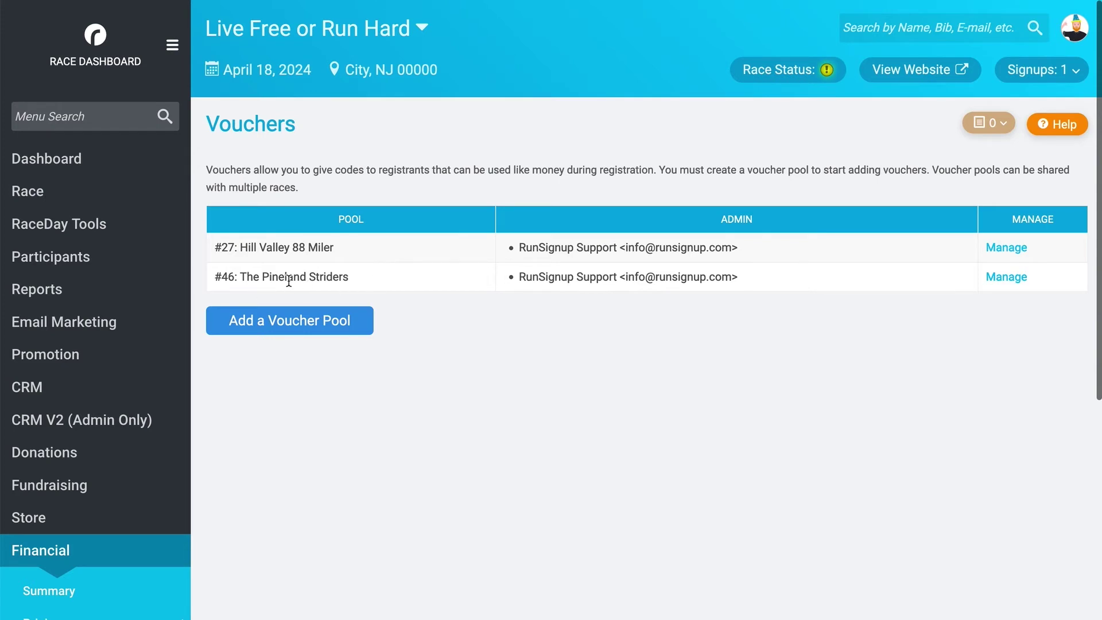
{"action": "left_click", "coordinate": [1006, 278]}
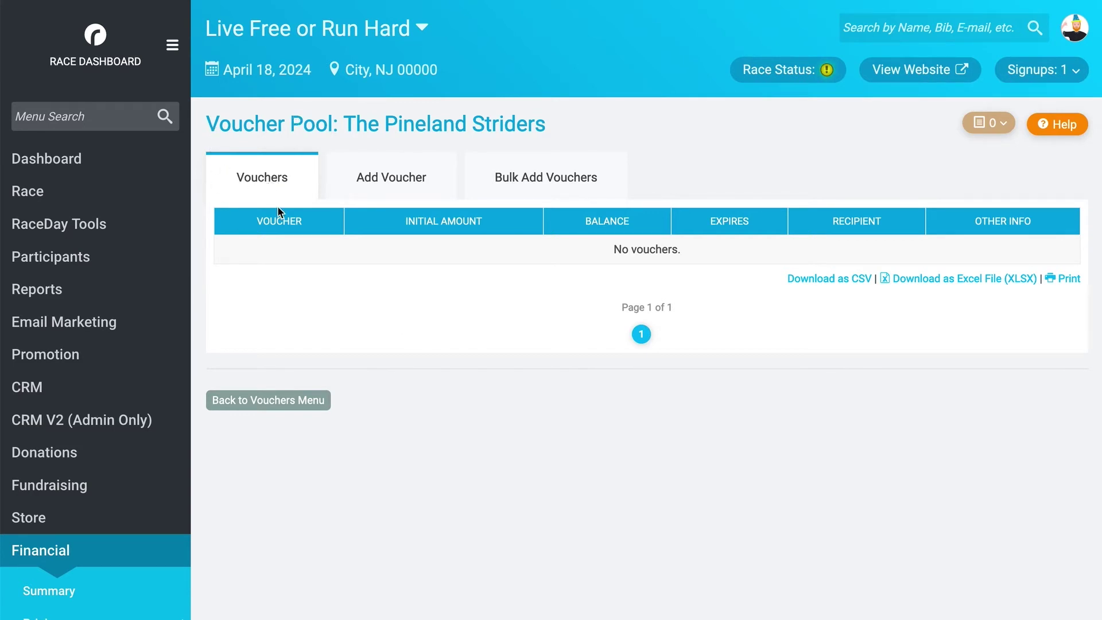
- Glance at the bulk form, then bring up the single Add Voucher form and its amount field
{"action": "left_click", "coordinate": [360, 182]}
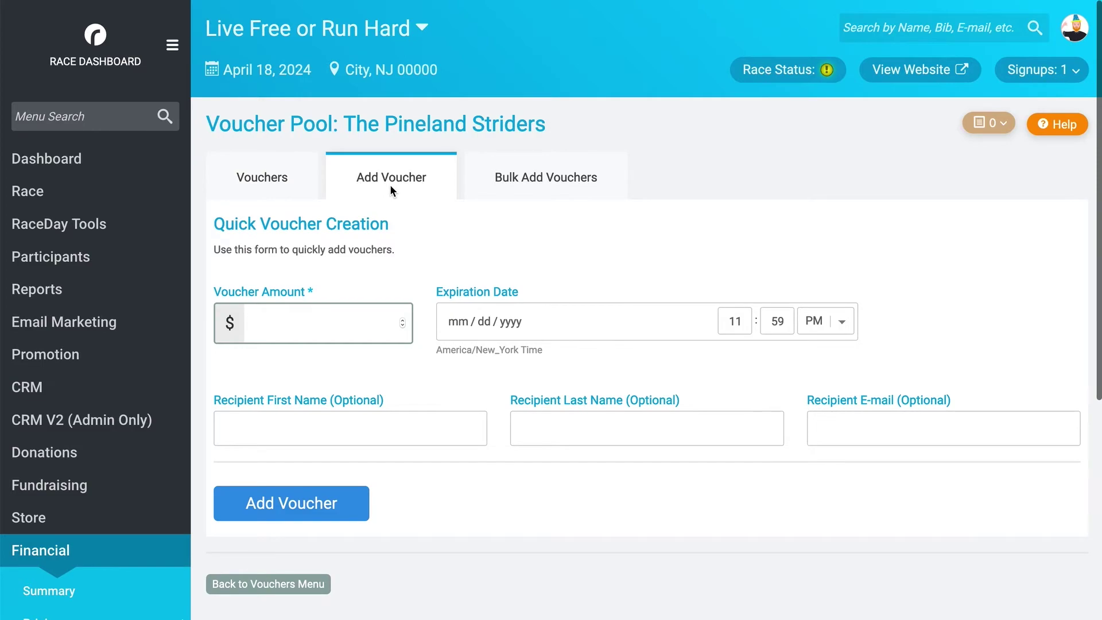
{"action": "left_click", "coordinate": [515, 181]}
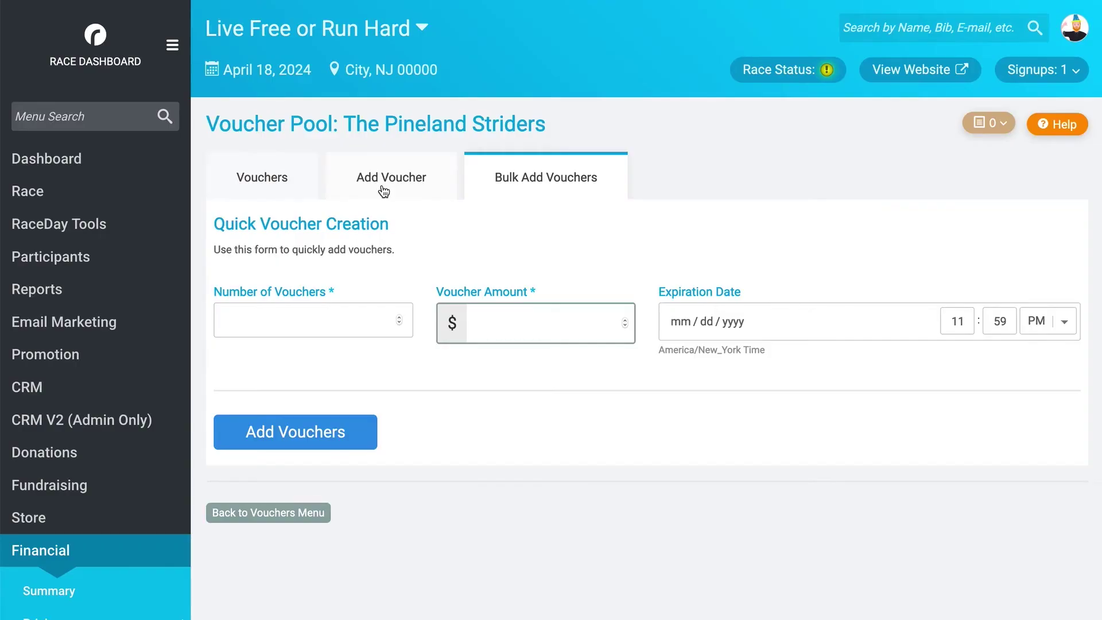
{"action": "left_click", "coordinate": [384, 190]}
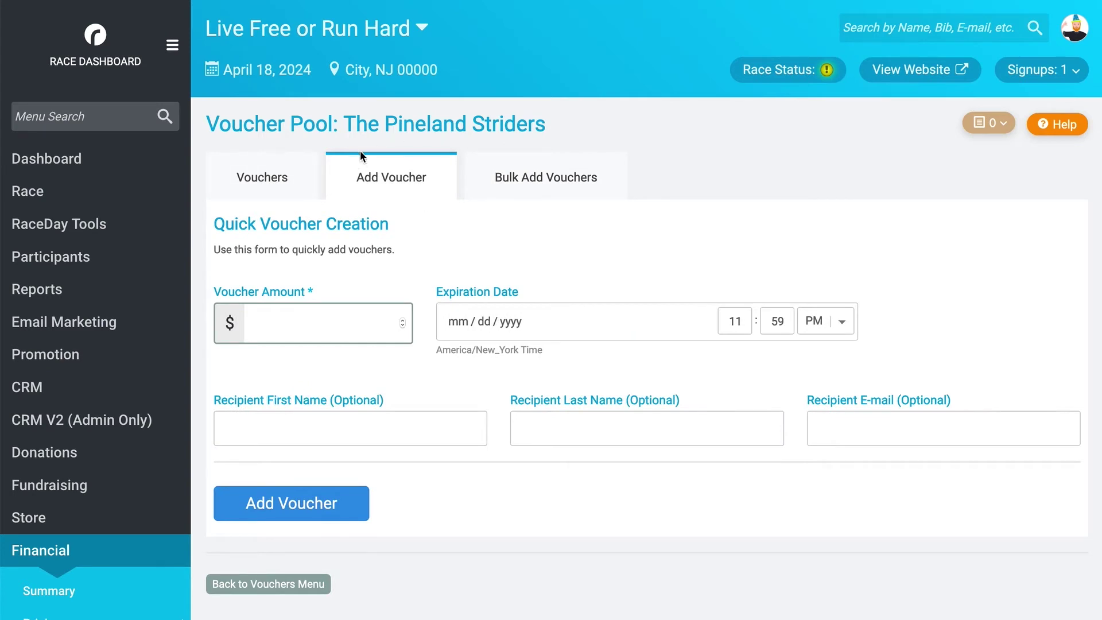
{"action": "left_click", "coordinate": [327, 322]}
- Set the voucher amount to 200.00 and clear the expiration date and time
{"action": "type", "text": "200"}
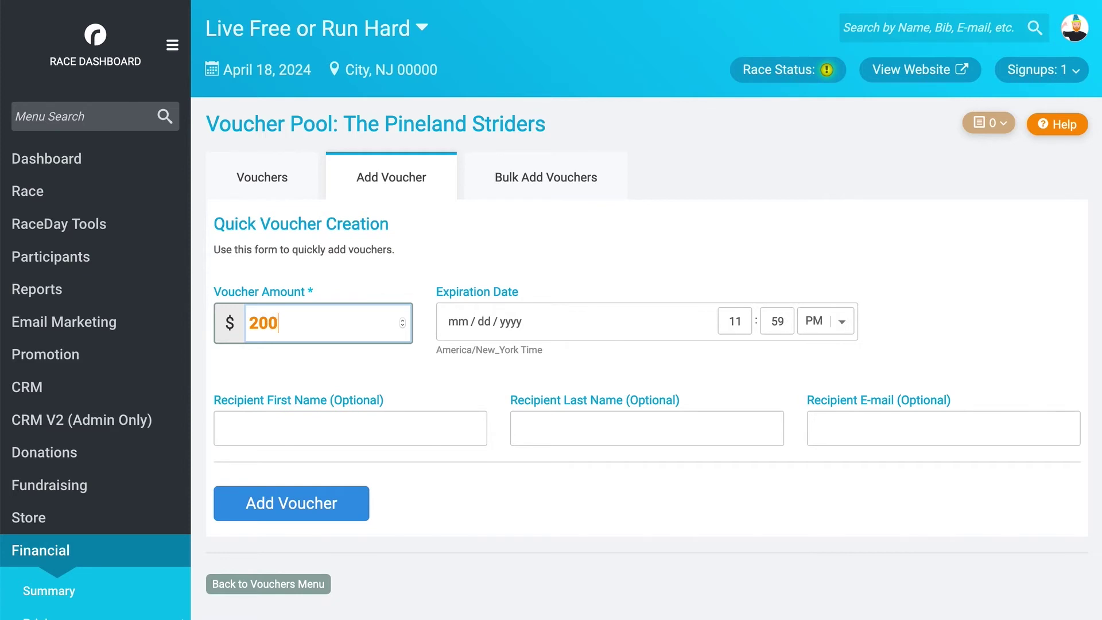
{"action": "left_click", "coordinate": [395, 384]}
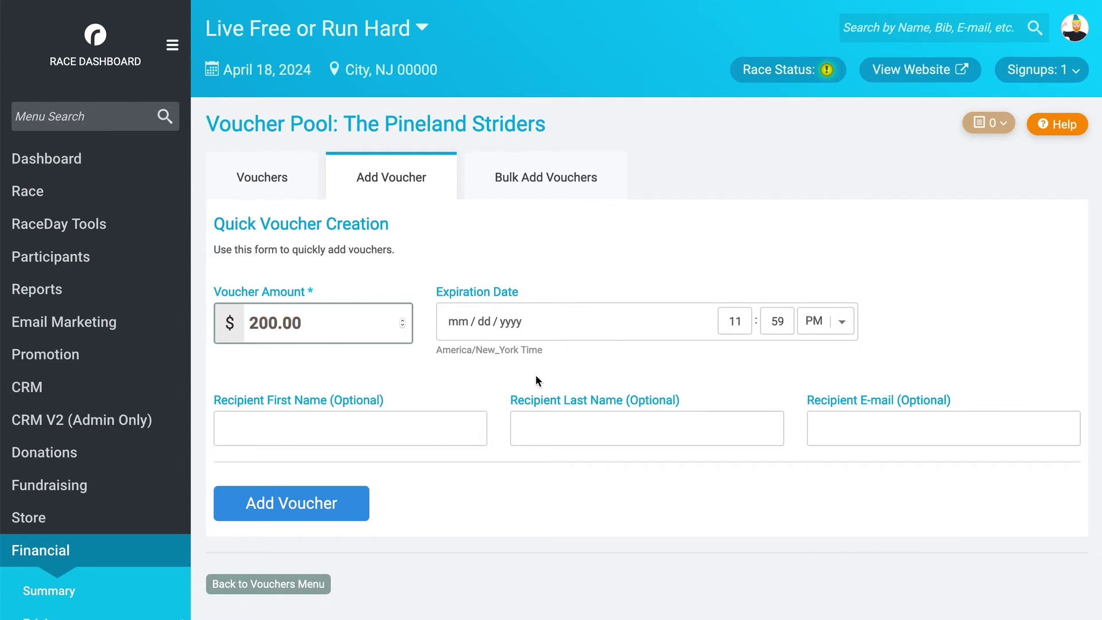
{"action": "left_click", "coordinate": [577, 313]}
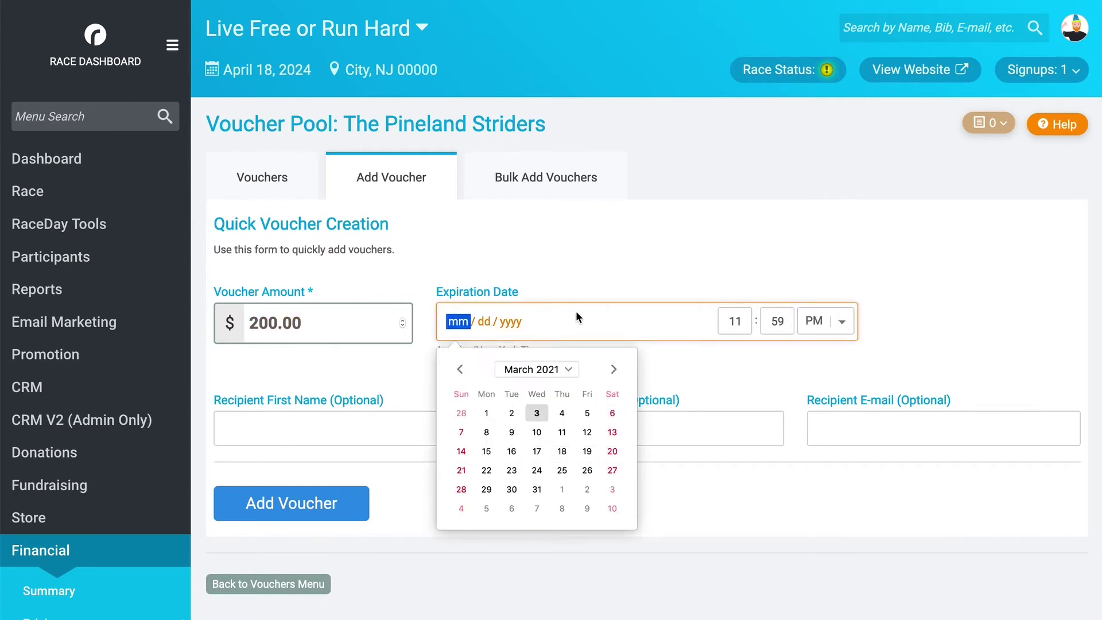
{"action": "left_click", "coordinate": [512, 470]}
{"action": "key", "text": "BackSpace"}
{"action": "key", "text": "Tab"}
{"action": "key", "text": "BackSpace"}
{"action": "key", "text": "Tab"}
{"action": "key", "text": "BackSpace"}
{"action": "key", "text": "Tab"}
{"action": "key", "text": "BackSpace"}
{"action": "key", "text": "Tab"}
{"action": "key", "text": "BackSpace"}
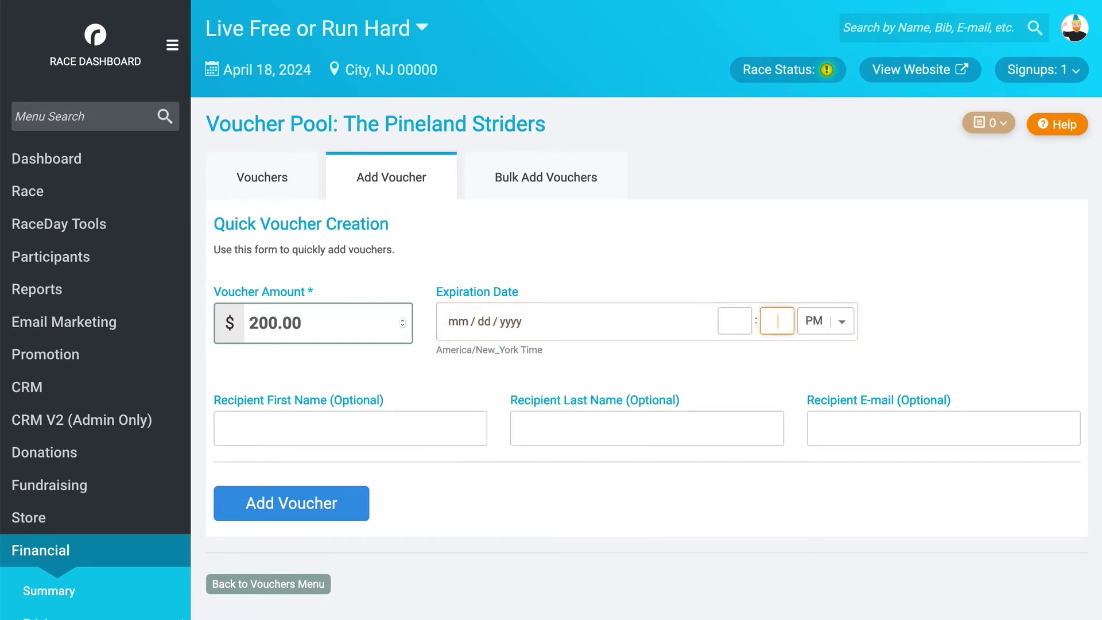
- Fill in the recipient's first name, last name and e-mail, then add the $200 voucher
{"action": "left_click", "coordinate": [306, 421]}
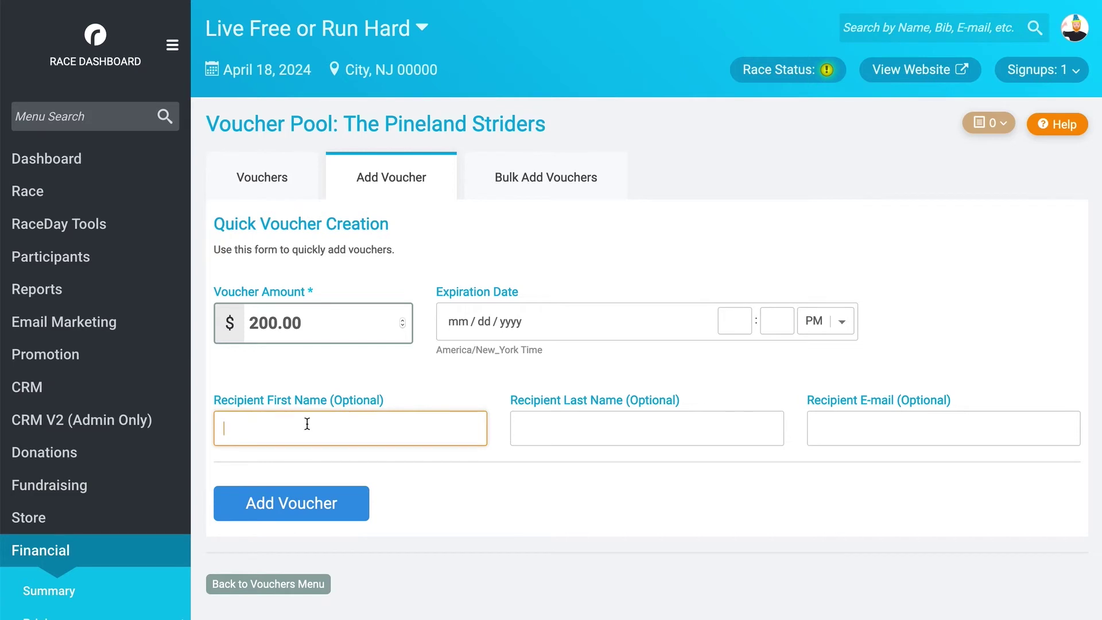
{"action": "type", "text": "Ron"}
{"action": "left_click", "coordinate": [546, 428]}
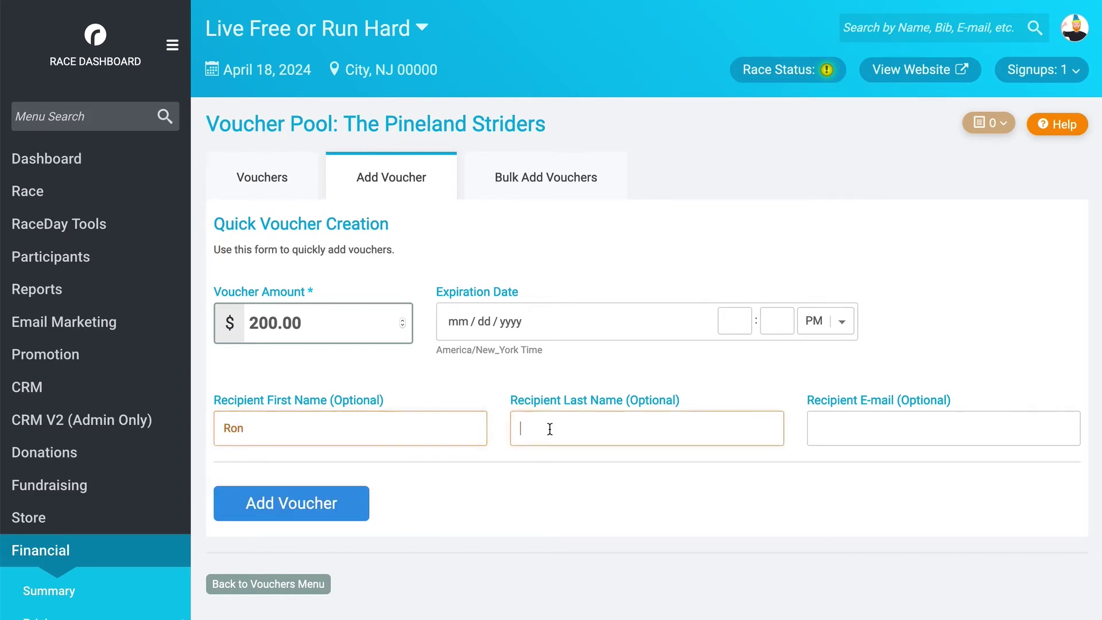
{"action": "type", "text": "Synup"}
{"action": "left_click", "coordinate": [835, 421]}
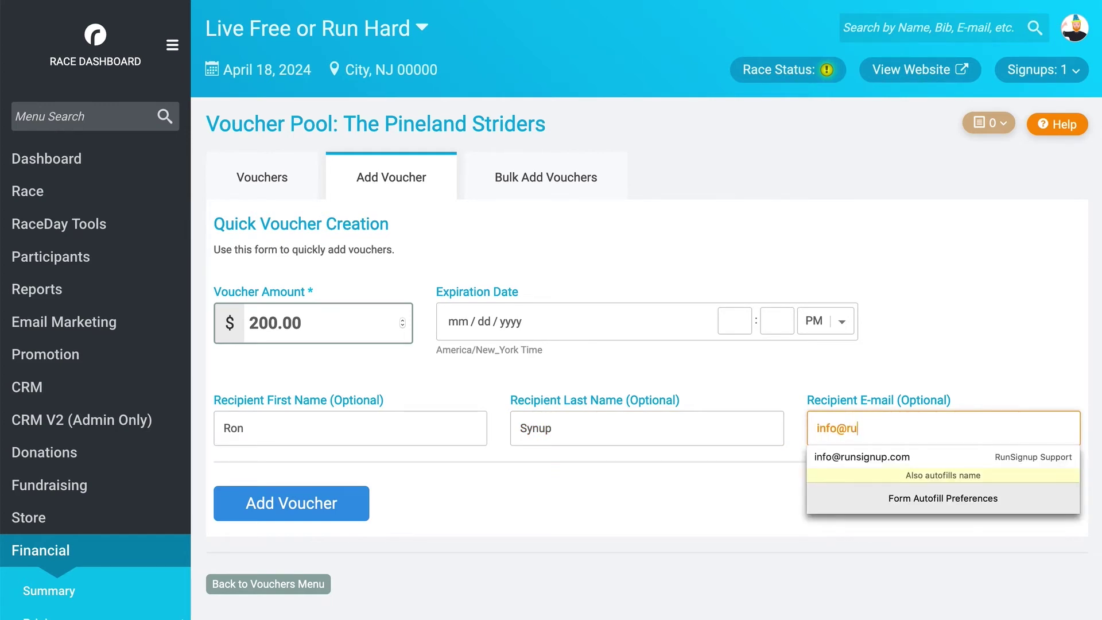
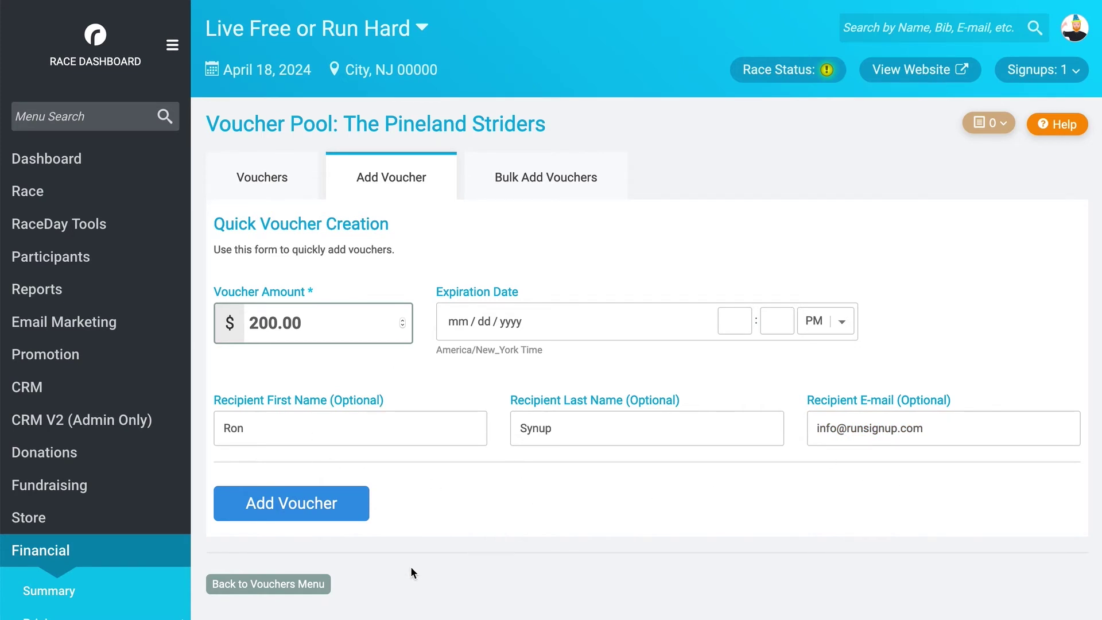
{"action": "left_click", "coordinate": [299, 515]}
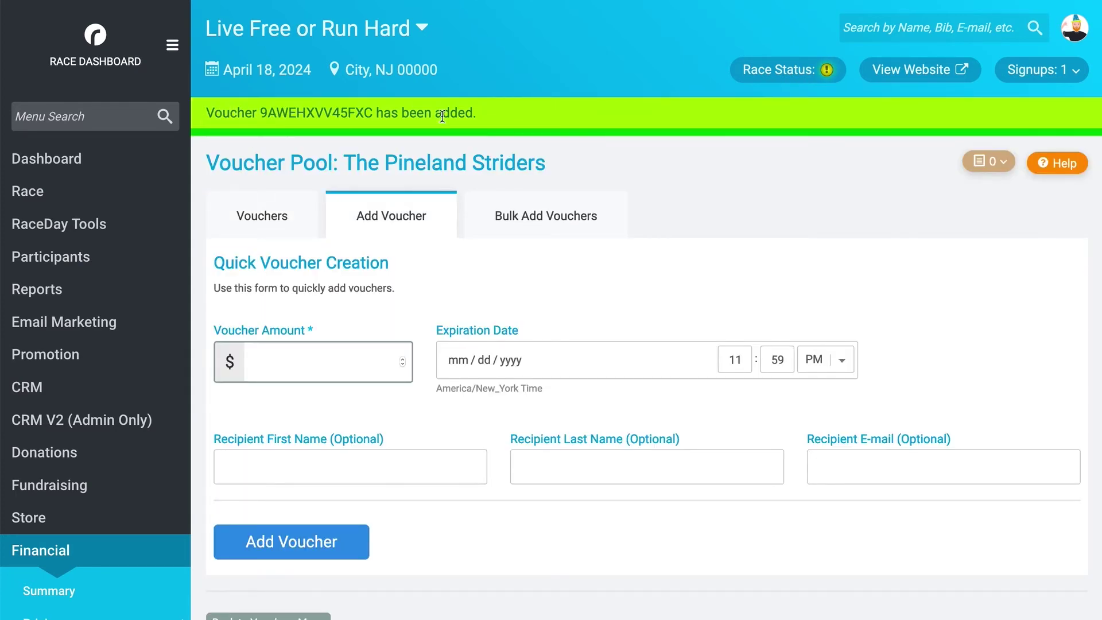
- Copy the new voucher code from the confirmation banner and apply it in the registration cart
{"action": "left_click_drag", "start_coordinate": [373, 113], "coordinate": [259, 113]}
{"action": "key", "text": "ctrl+c"}
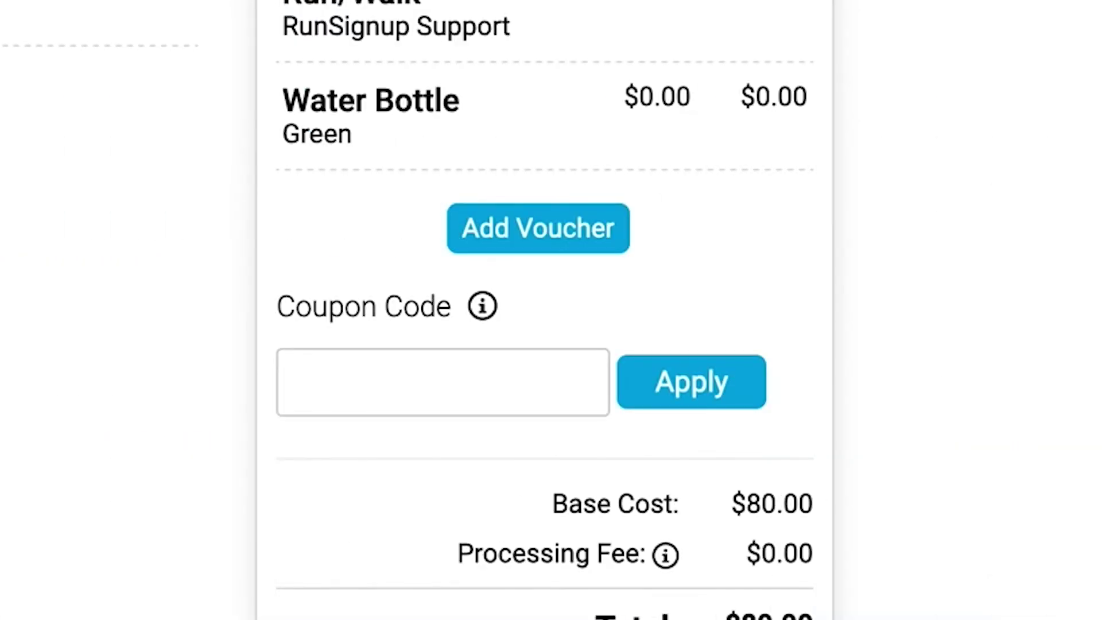
{"action": "left_click", "coordinate": [484, 235]}
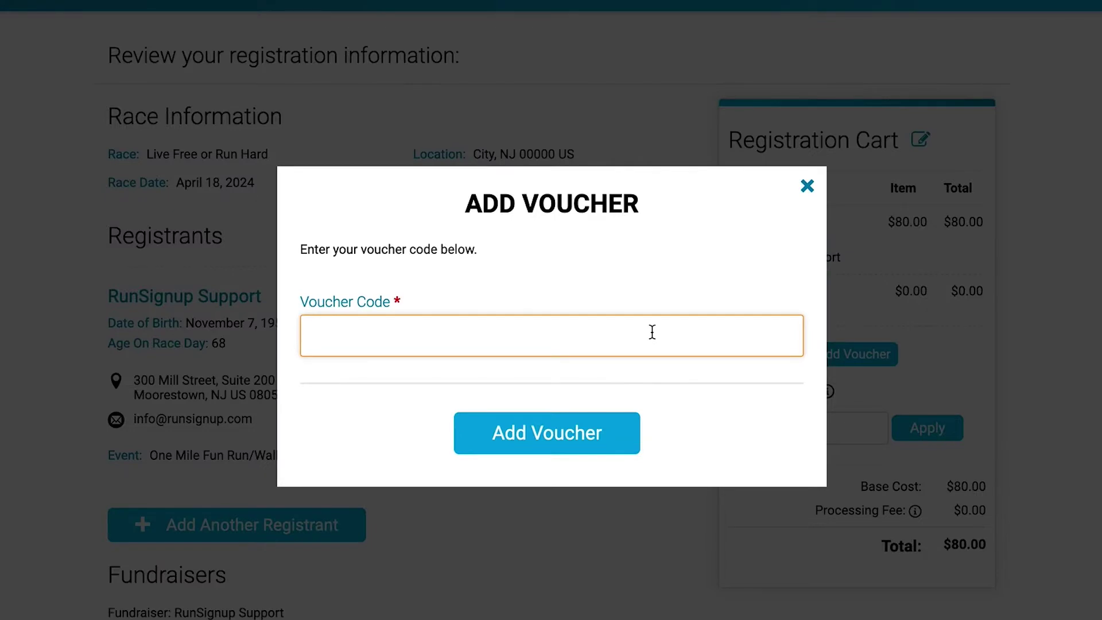
{"action": "key", "text": "ctrl+v"}
{"action": "left_click", "coordinate": [596, 441]}
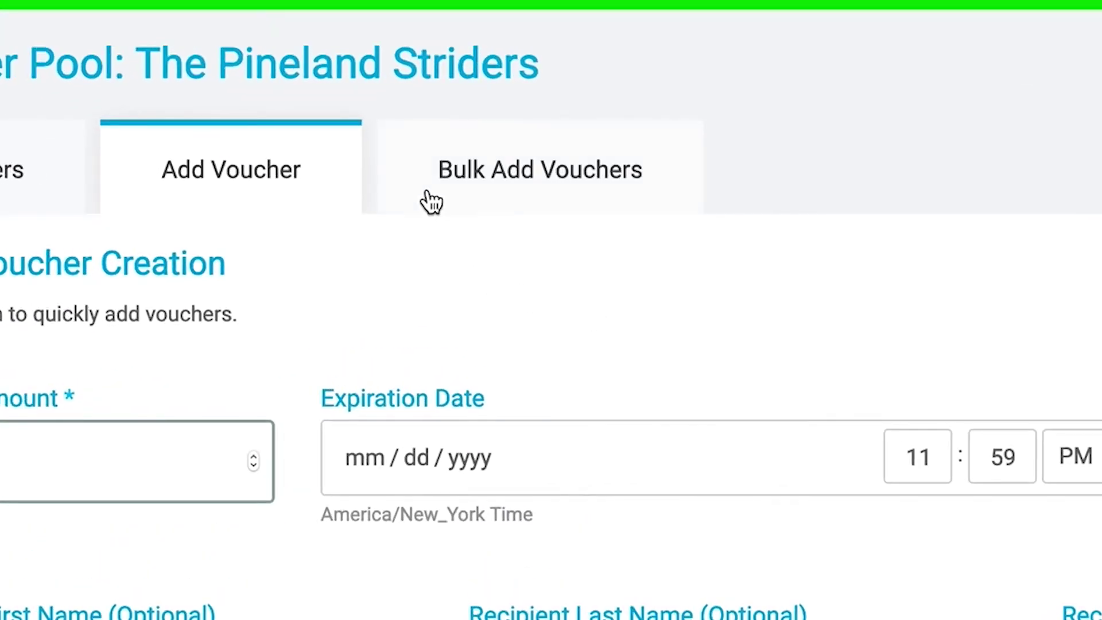
- On Bulk Add Vouchers, enter 5 as the number of vouchers and 10.00 as the amount
{"action": "left_click", "coordinate": [564, 201]}
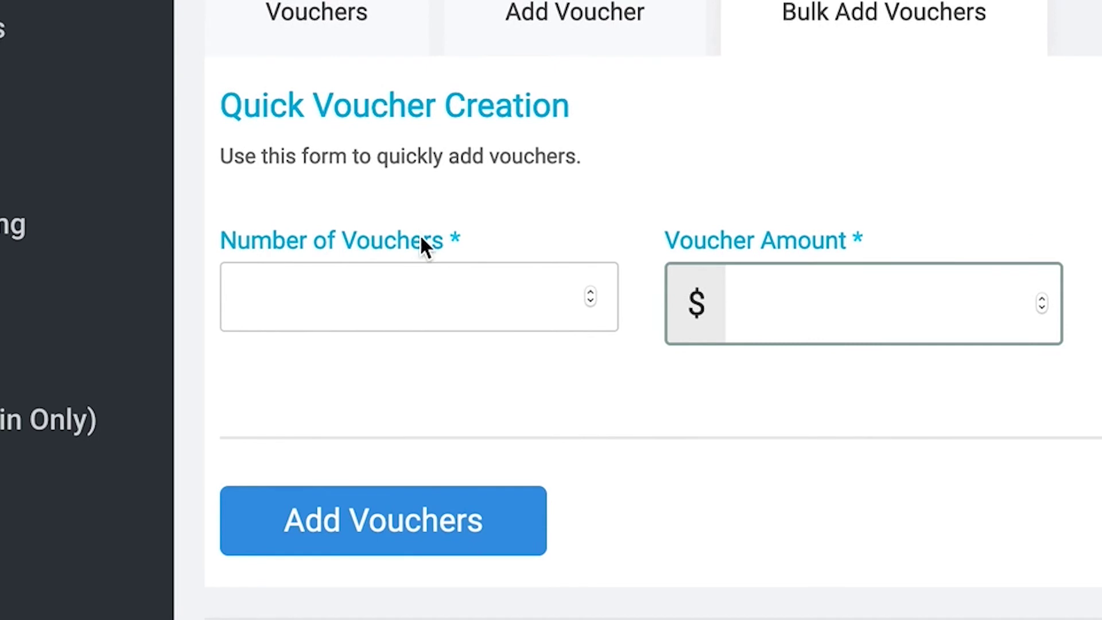
{"action": "left_click", "coordinate": [426, 302]}
{"action": "type", "text": "5"}
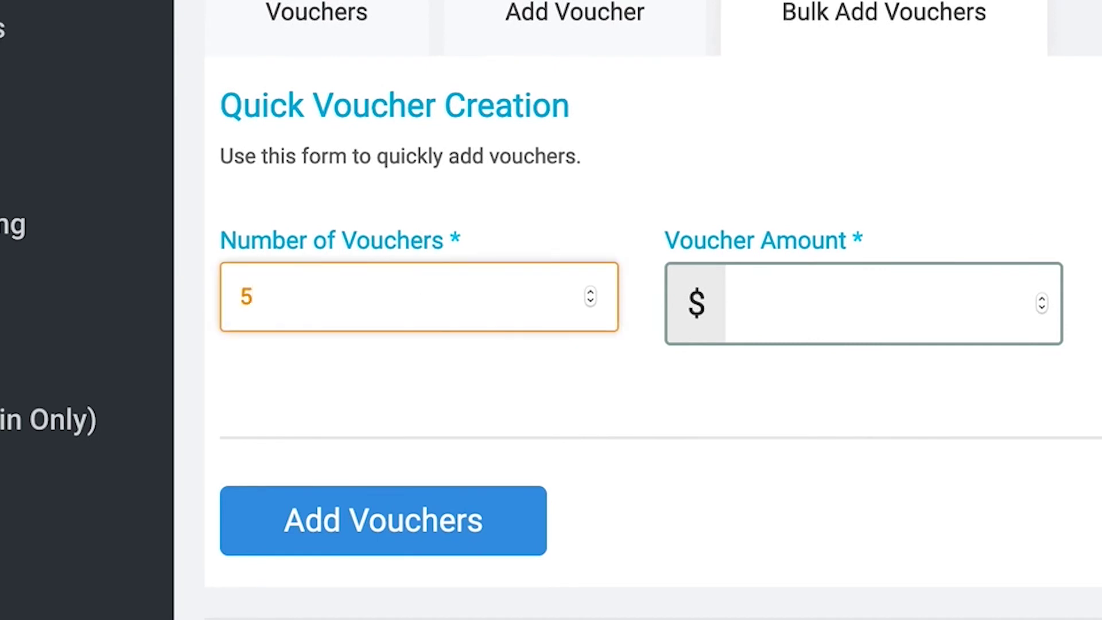
{"action": "left_click", "coordinate": [519, 380]}
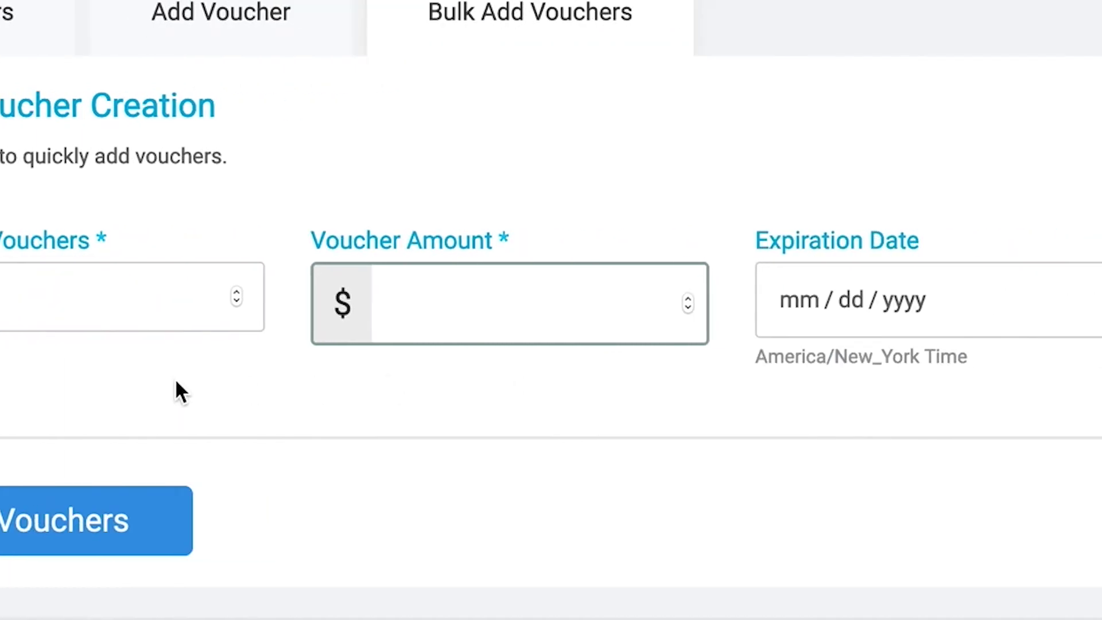
{"action": "left_click", "coordinate": [443, 290]}
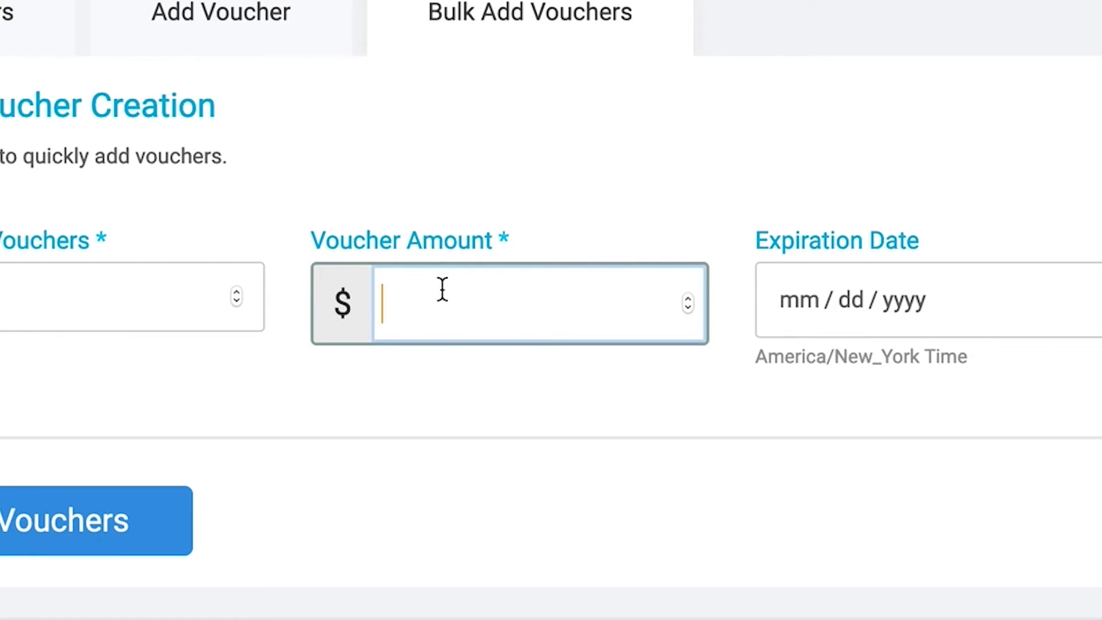
{"action": "type", "text": "10.00"}
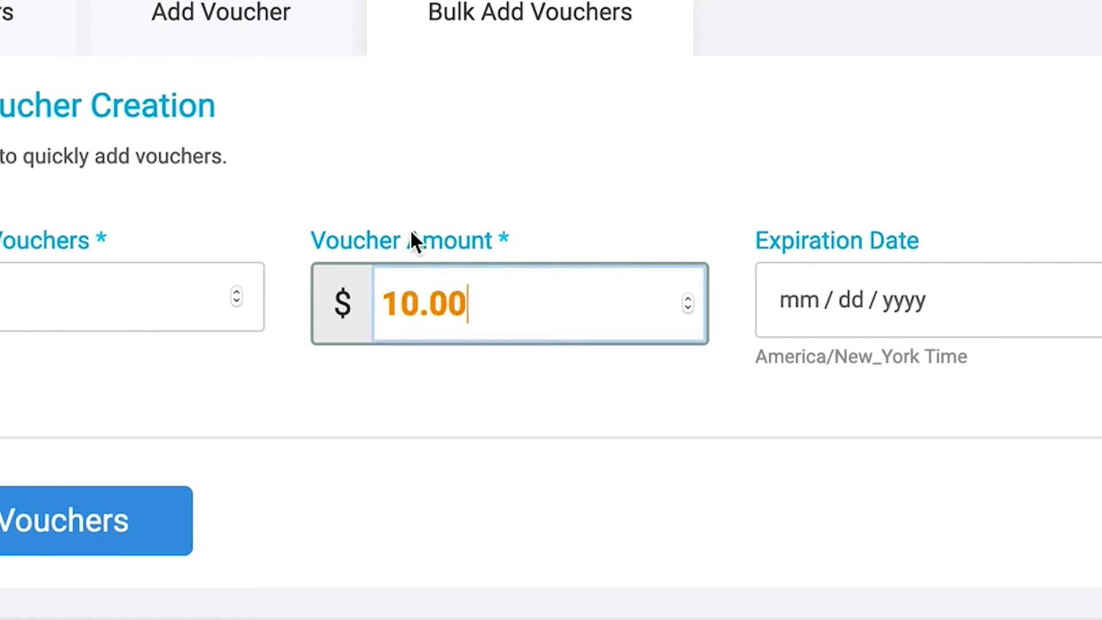
{"action": "left_click", "coordinate": [383, 189]}
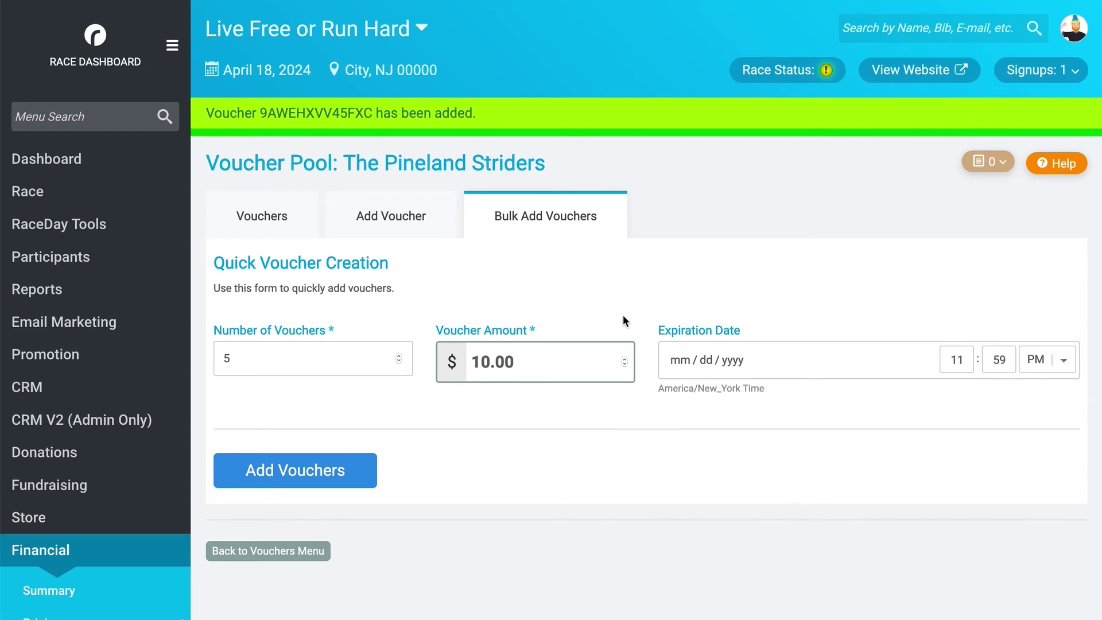
- Leave the expiration date blank, add the five $10 vouchers, and view the pool's vouchers
{"action": "left_click", "coordinate": [794, 353]}
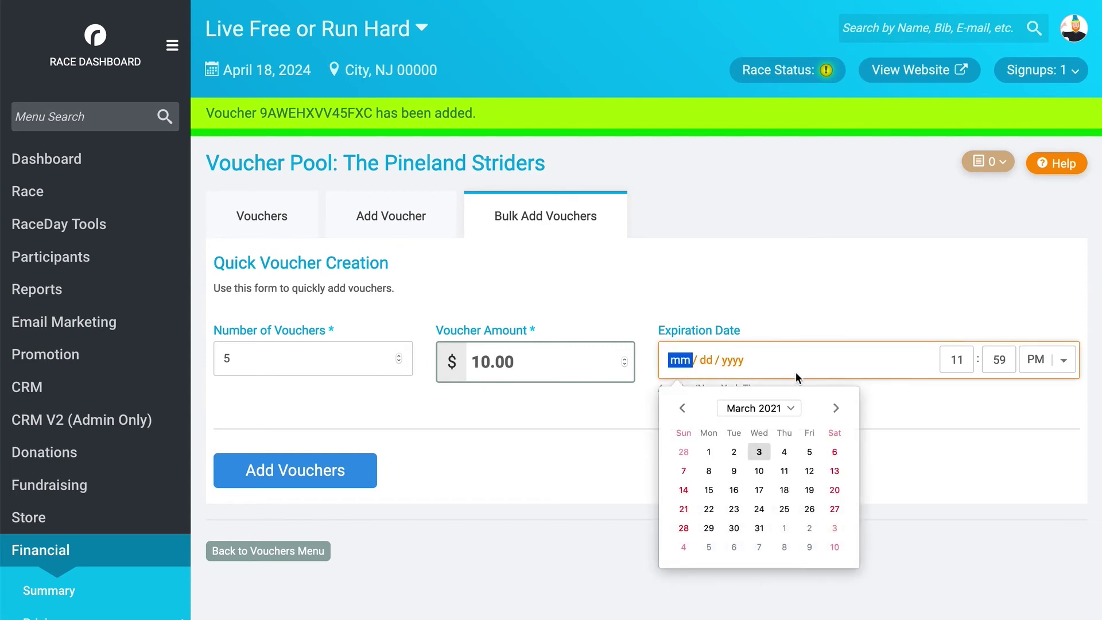
{"action": "left_click", "coordinate": [917, 423]}
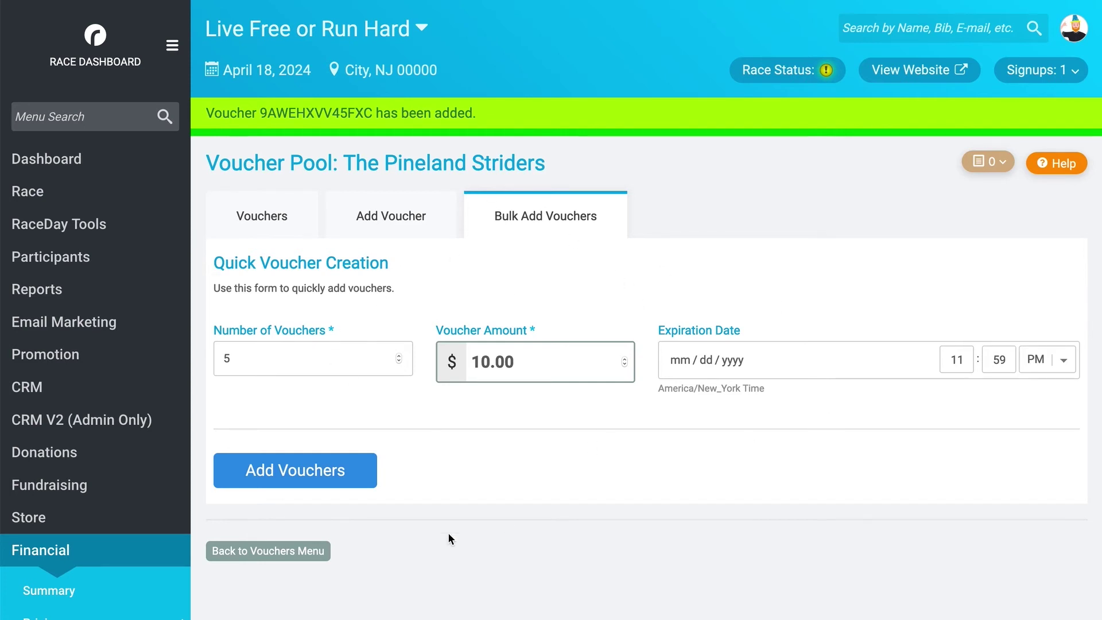
{"action": "left_click", "coordinate": [293, 481]}
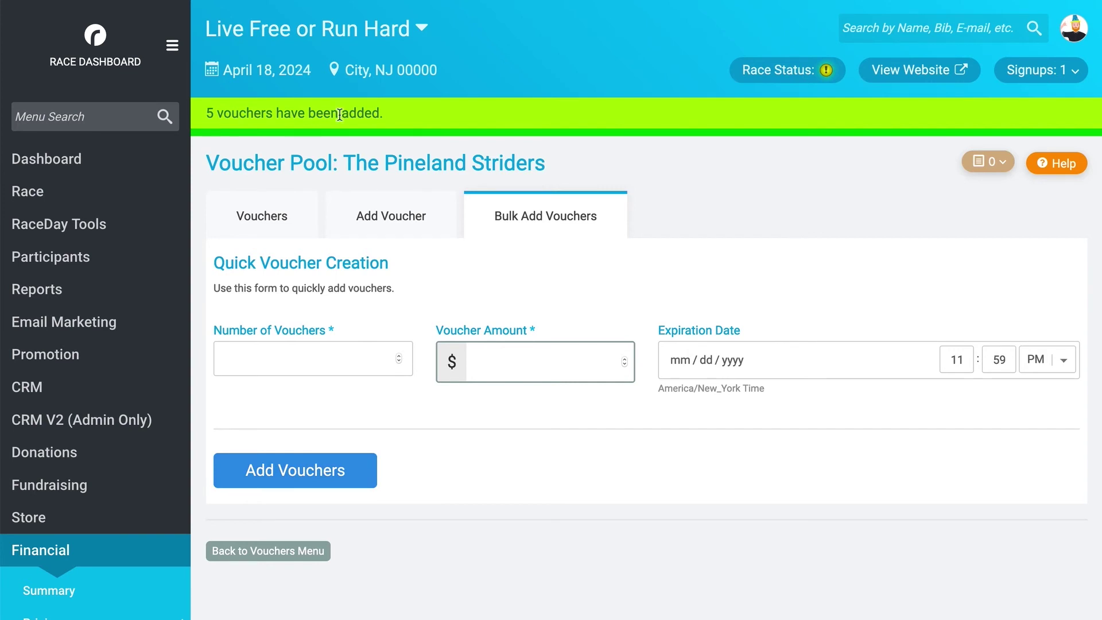
{"action": "left_click", "coordinate": [259, 235]}
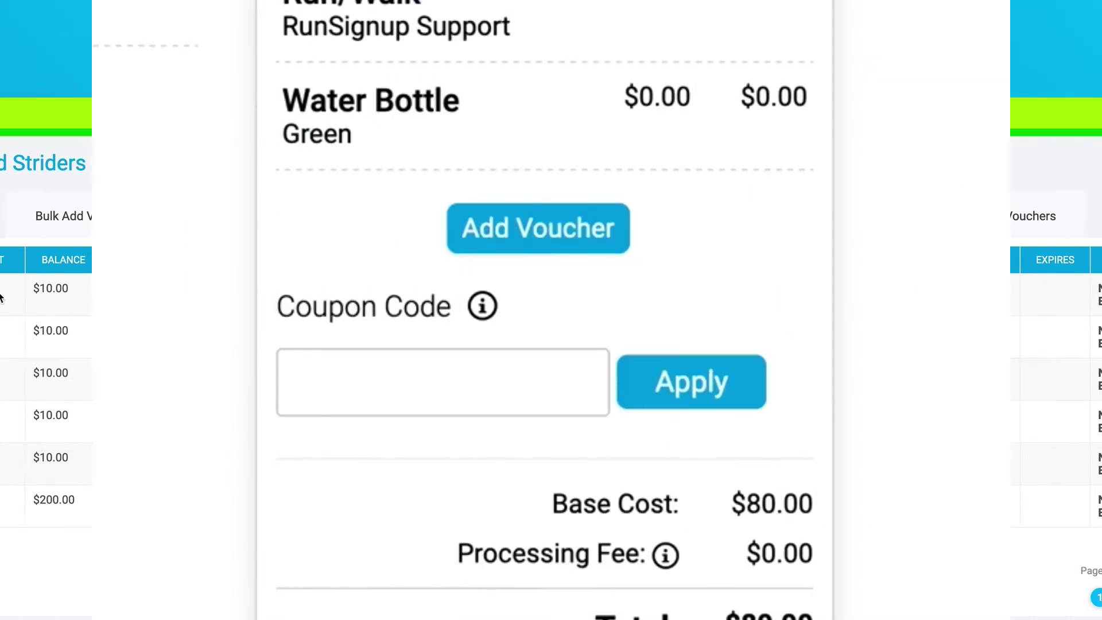
- Paste the new voucher code into the checkout cart and add it to the registration
{"action": "left_click", "coordinate": [482, 246]}
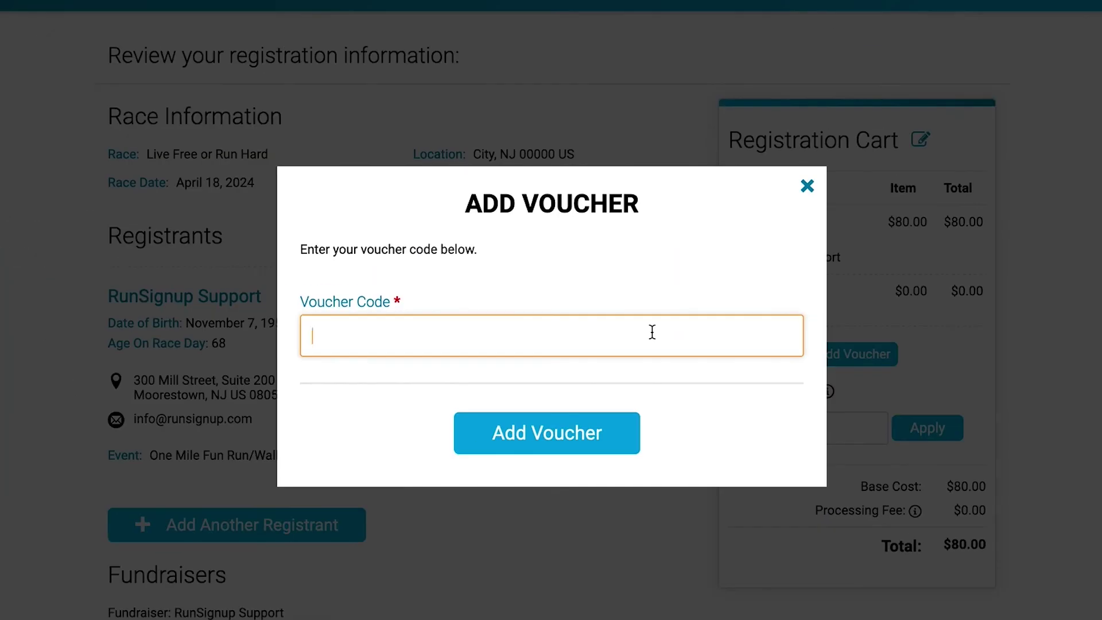
{"action": "left_click", "coordinate": [596, 440]}
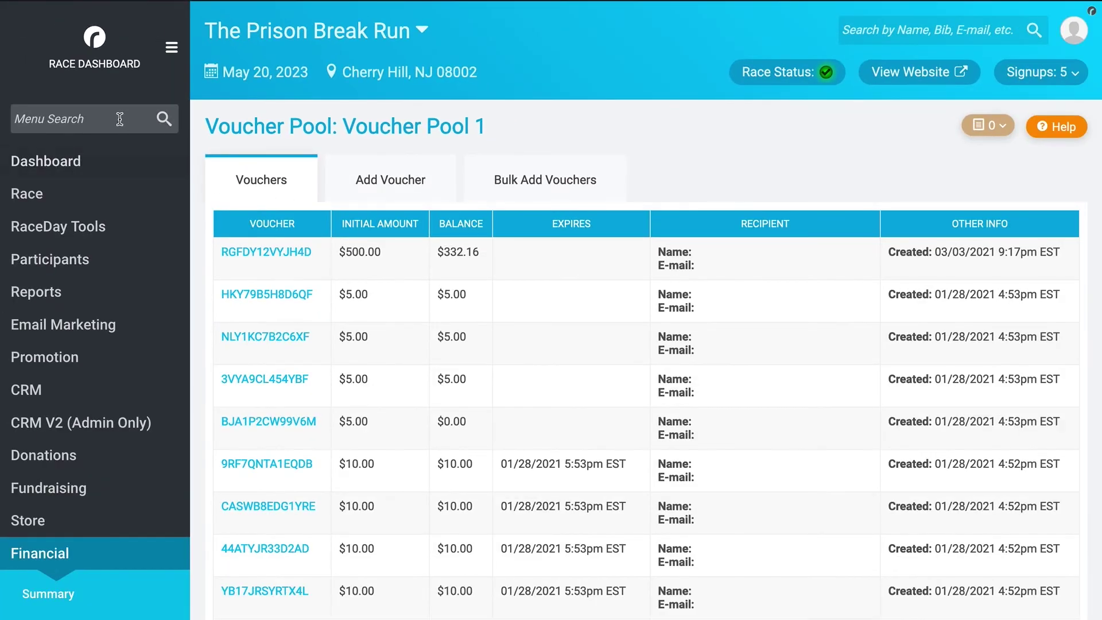
- Search the menu for 'vouchers', go to Financial » Vouchers, and manage Voucher Pool 1
{"action": "left_click", "coordinate": [119, 118]}
{"action": "type", "text": "vouchers"}
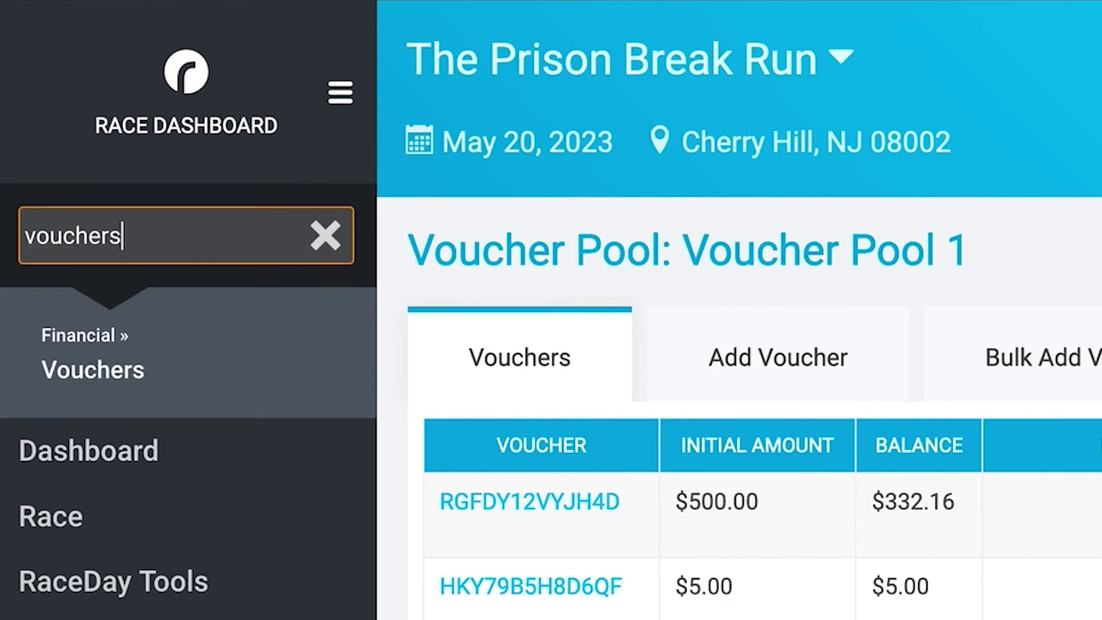
{"action": "left_click", "coordinate": [212, 360]}
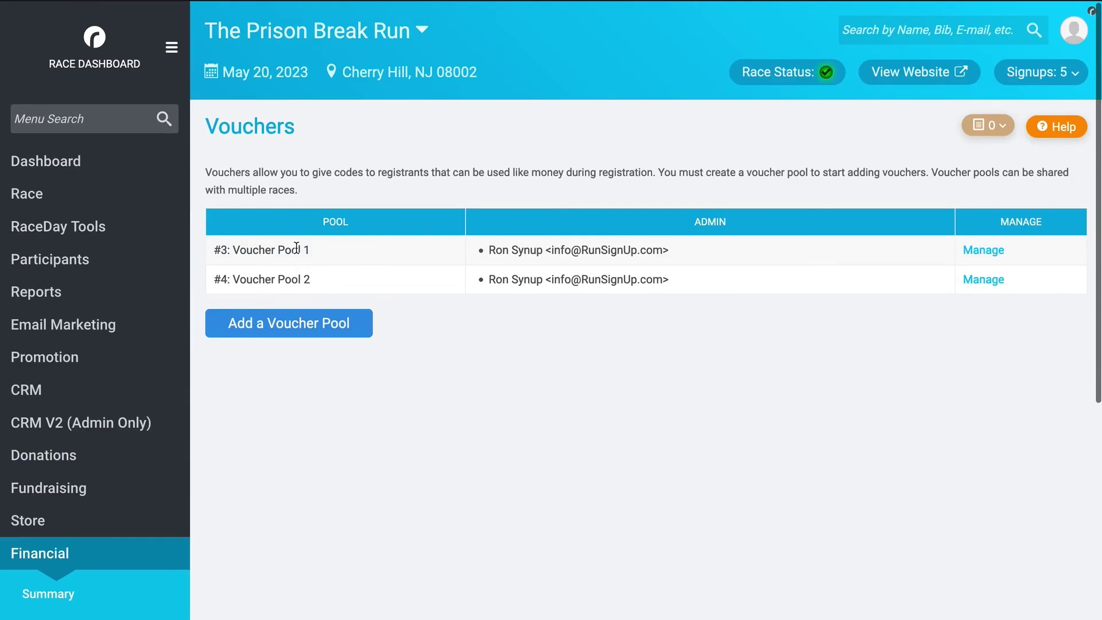
{"action": "left_click", "coordinate": [972, 250]}
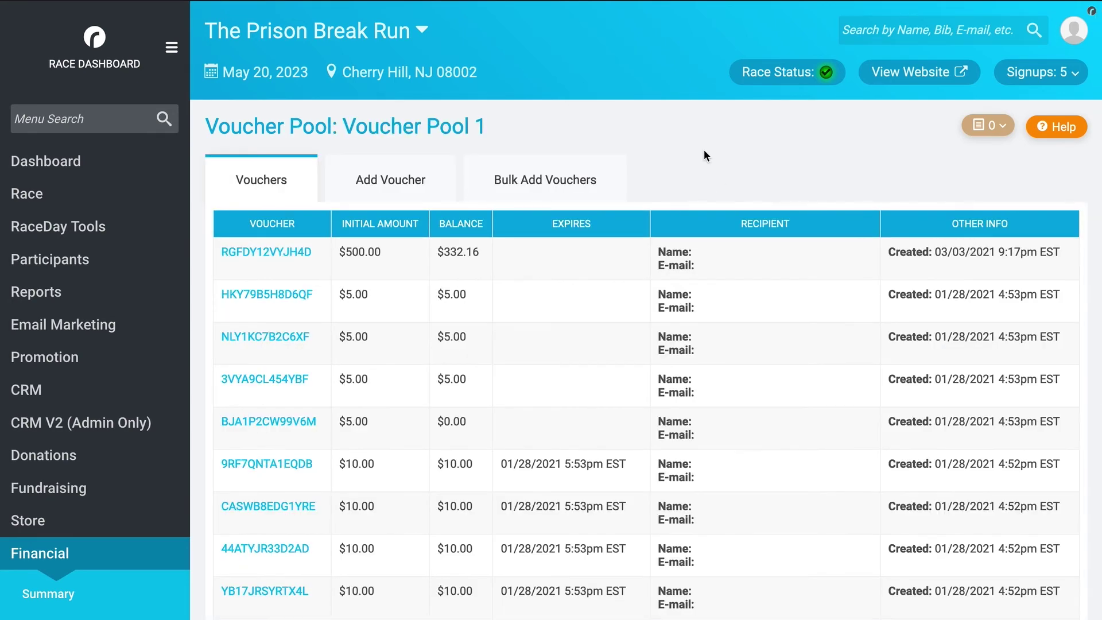
{"action": "scroll", "coordinate": [705, 153], "scroll_direction": "down", "scroll_amount": 3}
{"action": "scroll", "coordinate": [704, 155], "scroll_direction": "up", "scroll_amount": 2}
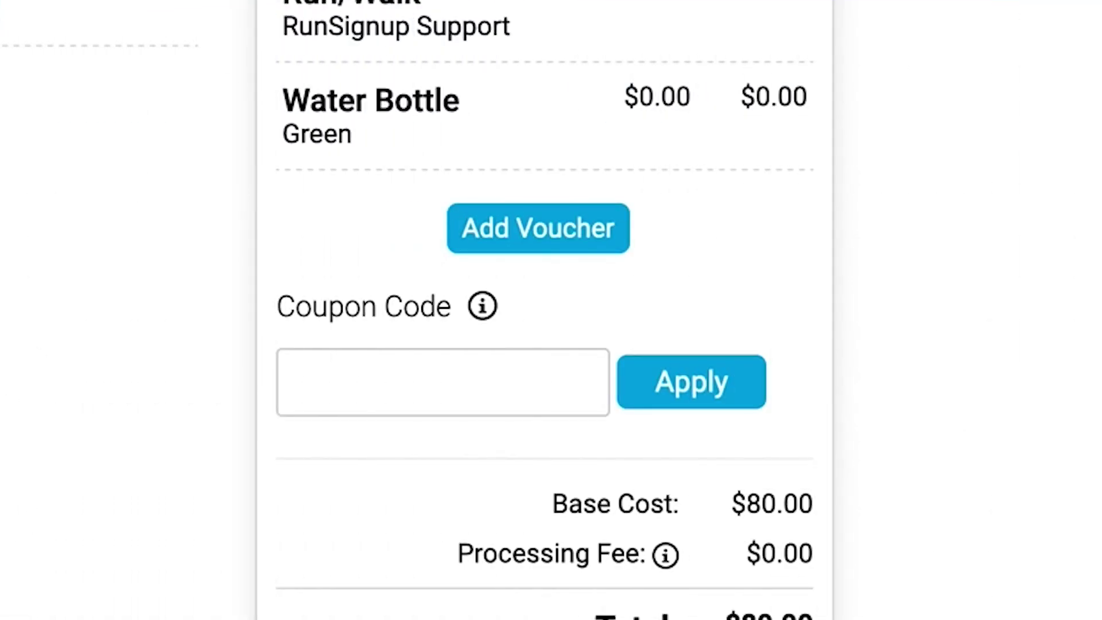
- Apply the pasted voucher code to the cart, then open the $500 voucher's details and usage history
{"action": "left_click", "coordinate": [477, 238]}
{"action": "left_click", "coordinate": [462, 433]}
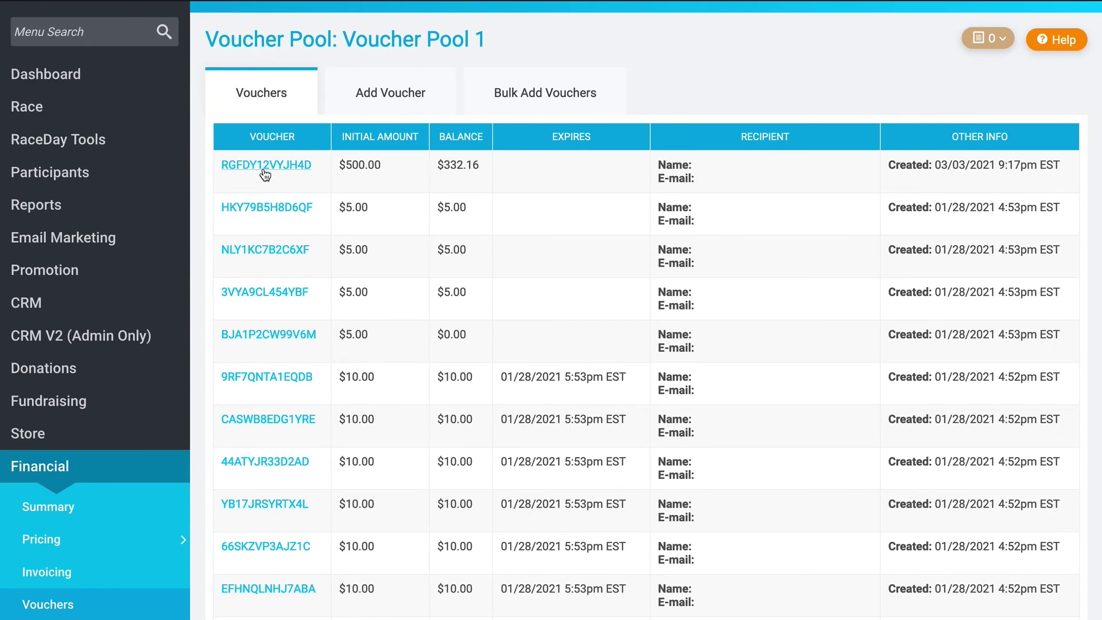
{"action": "left_click", "coordinate": [264, 170]}
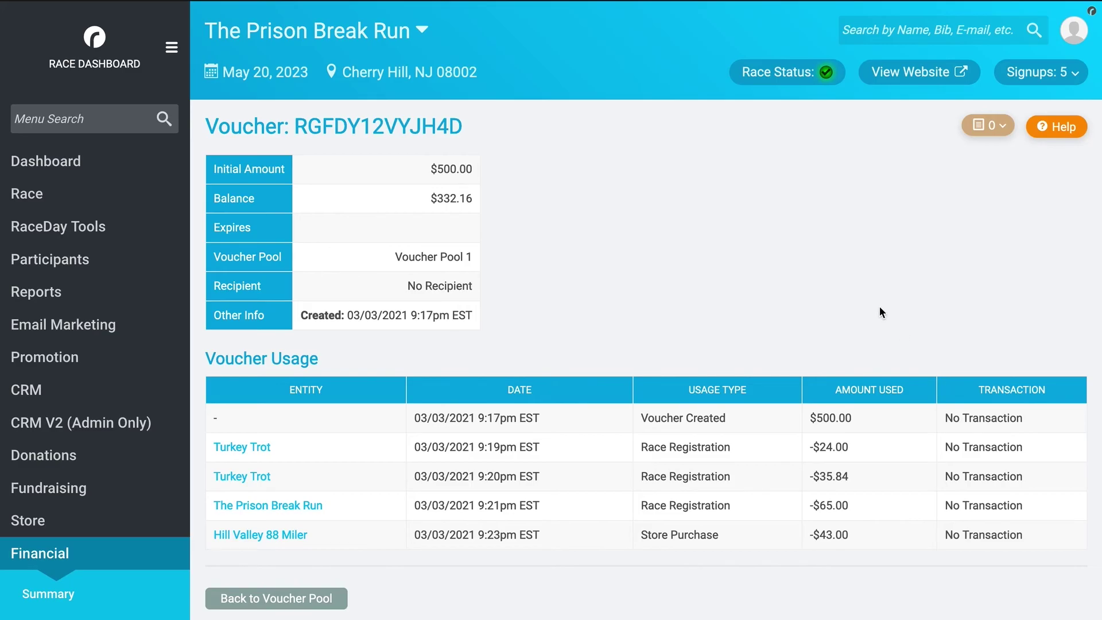
- Go back from the $500 voucher's details to the Voucher Pool 1 list
{"action": "scroll", "coordinate": [519, 509], "scroll_direction": "down", "scroll_amount": 3}
{"action": "left_click", "coordinate": [490, 472]}
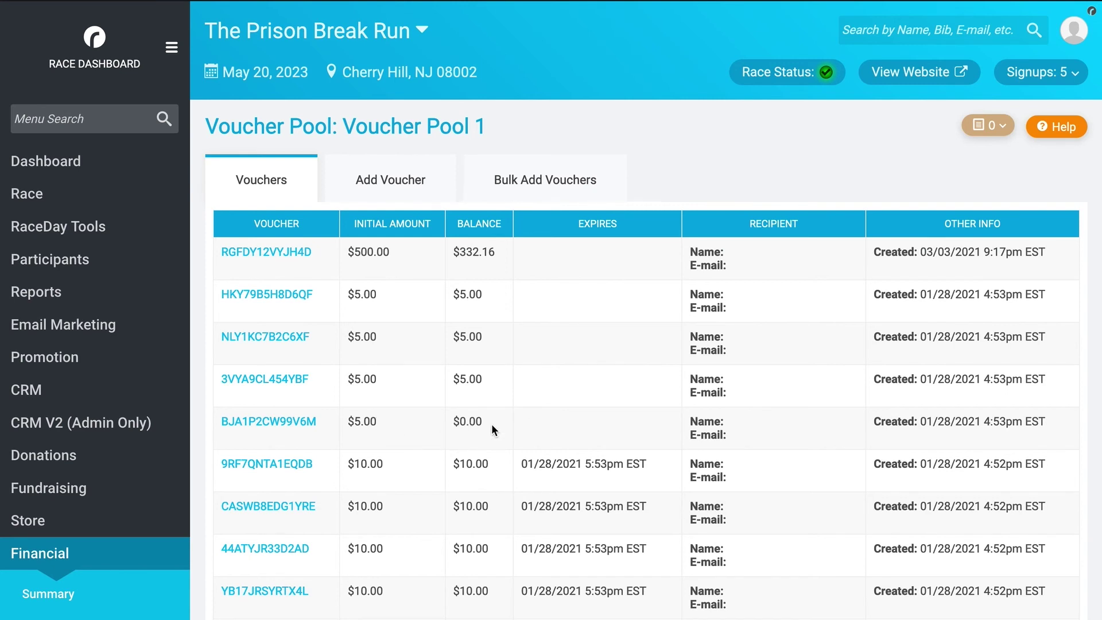
{"action": "scroll", "coordinate": [587, 367], "scroll_direction": "down", "scroll_amount": 6}
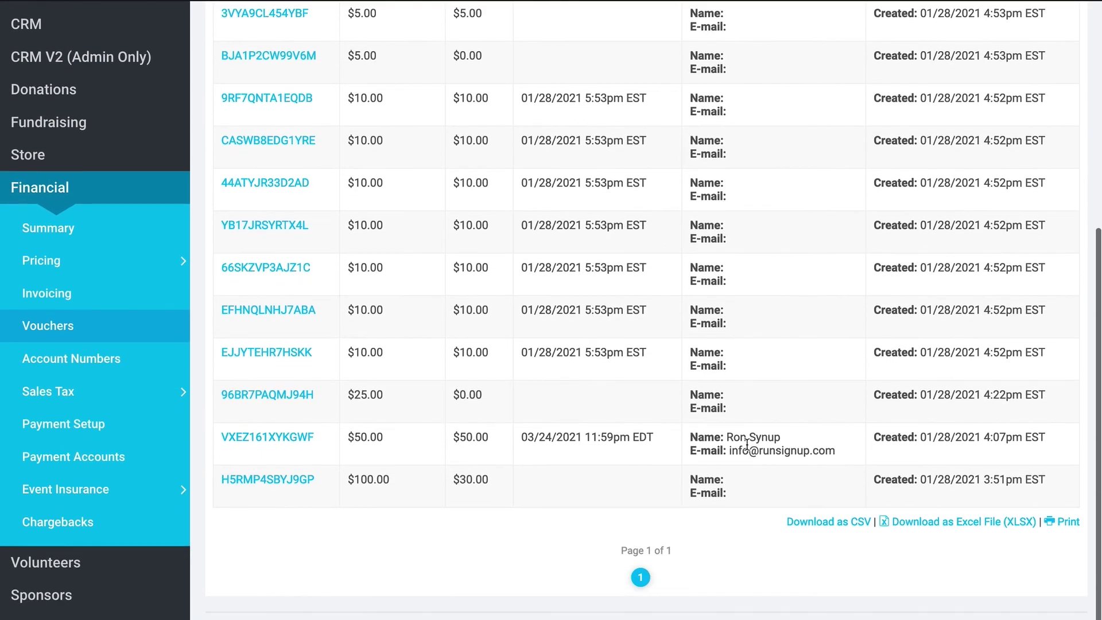
{"action": "scroll", "coordinate": [777, 453], "scroll_direction": "up", "scroll_amount": 6}
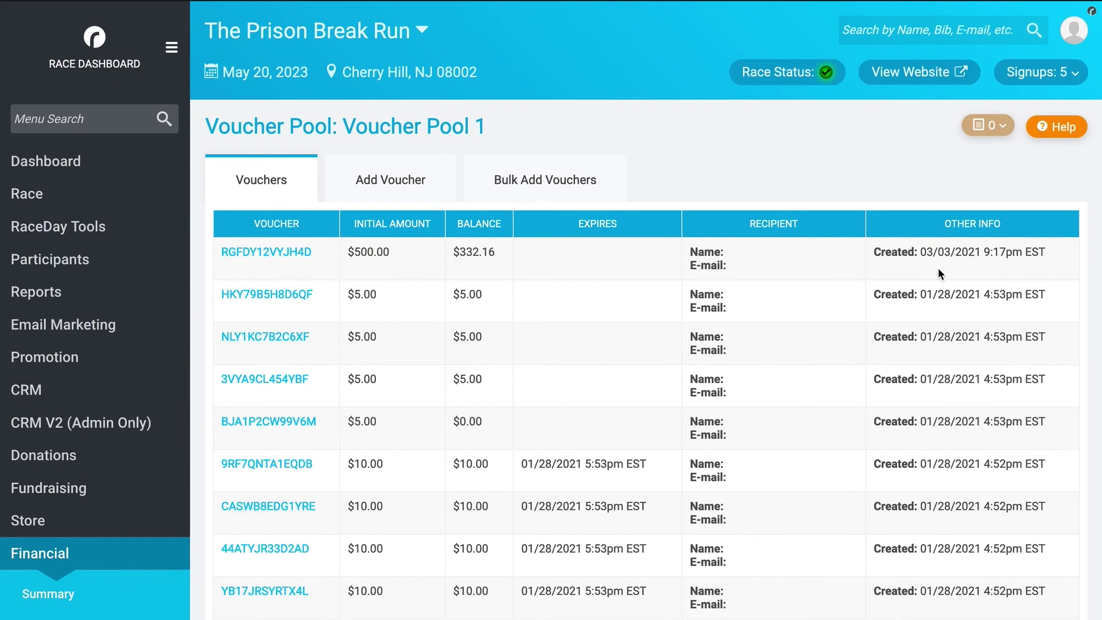
{"action": "scroll", "coordinate": [957, 350], "scroll_direction": "down", "scroll_amount": 2}
{"action": "scroll", "coordinate": [957, 350], "scroll_direction": "down", "scroll_amount": 3}
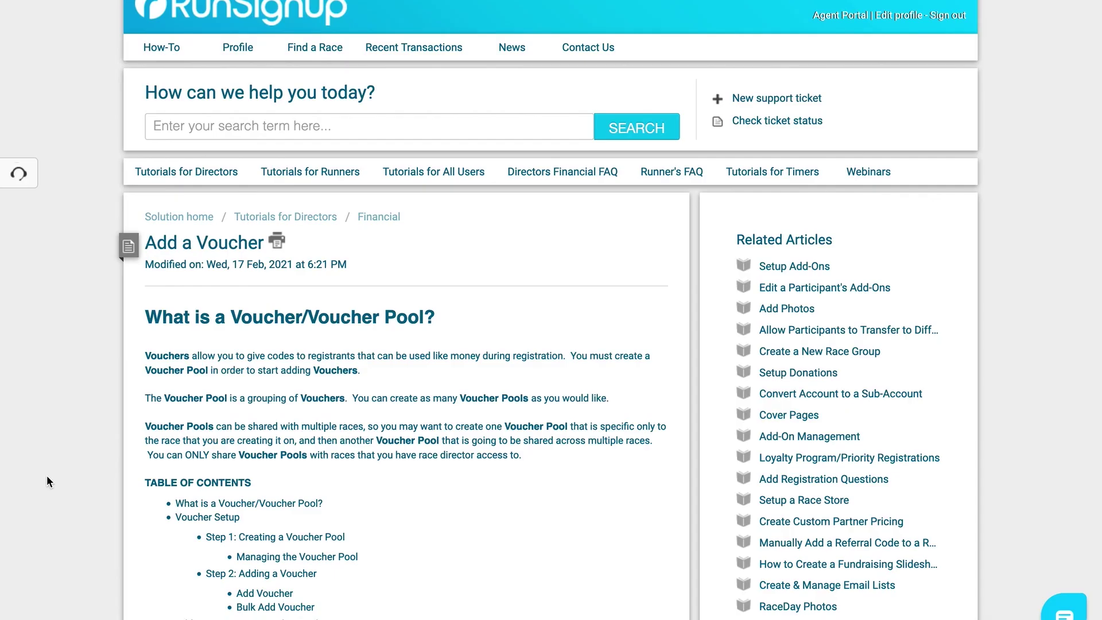
{"action": "scroll", "coordinate": [46, 475], "scroll_direction": "down", "scroll_amount": 3}
{"action": "scroll", "coordinate": [47, 475], "scroll_direction": "down", "scroll_amount": 8}
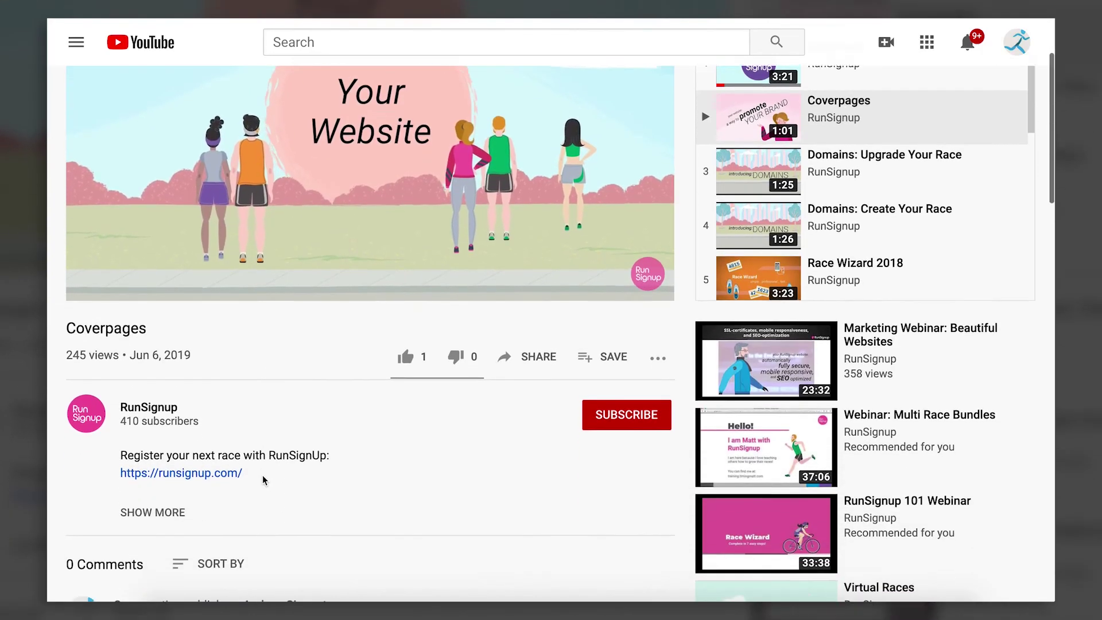
- Subscribe to the RunSignup channel with notifications set to All
{"action": "scroll", "coordinate": [262, 474], "scroll_direction": "down", "scroll_amount": 2}
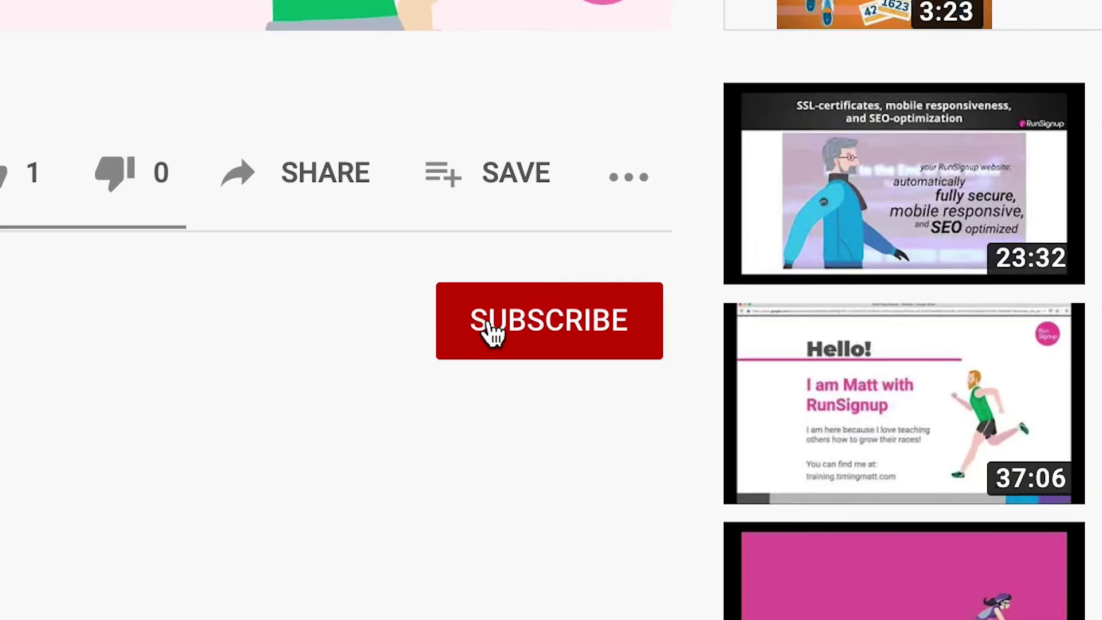
{"action": "left_click", "coordinate": [603, 360]}
{"action": "left_click", "coordinate": [634, 326]}
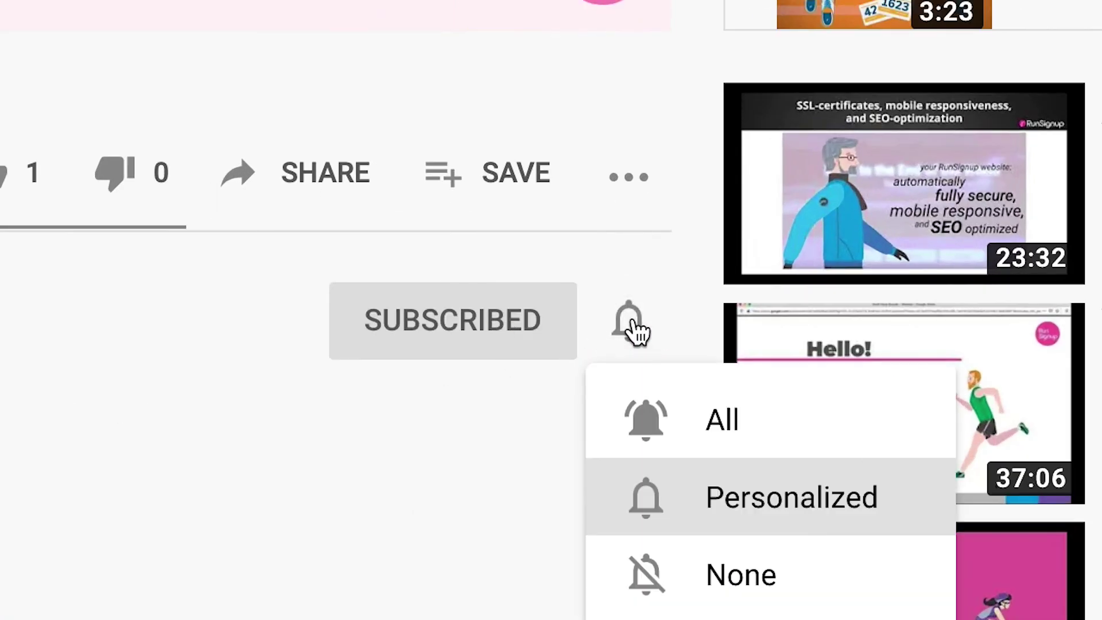
{"action": "left_click", "coordinate": [632, 396]}
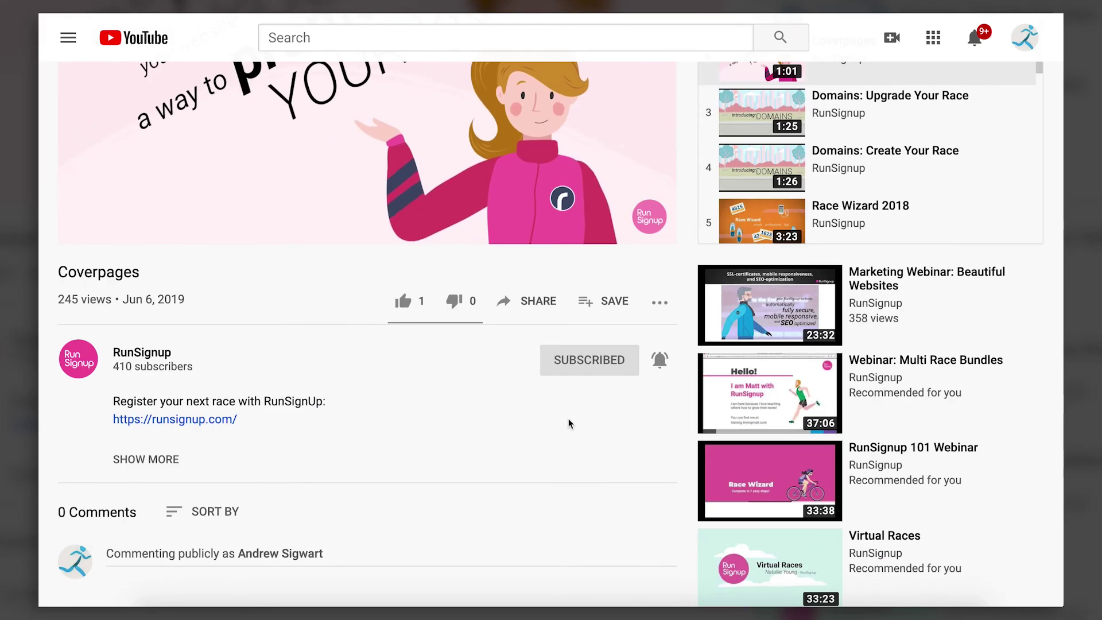